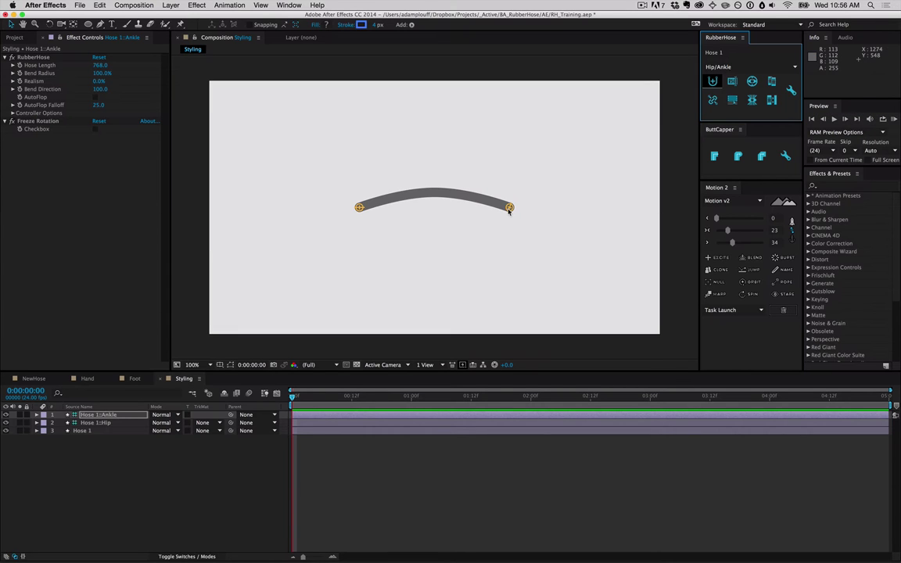
# - Bend the hose into a quarter-circle arc by moving its ankle and hip controllers, and hide both controller layers
pyautogui.moveTo(508, 210); pyautogui.dragTo(456, 239)
pyautogui.moveTo(359, 207); pyautogui.dragTo(373, 159)
pyautogui.click(86, 431)
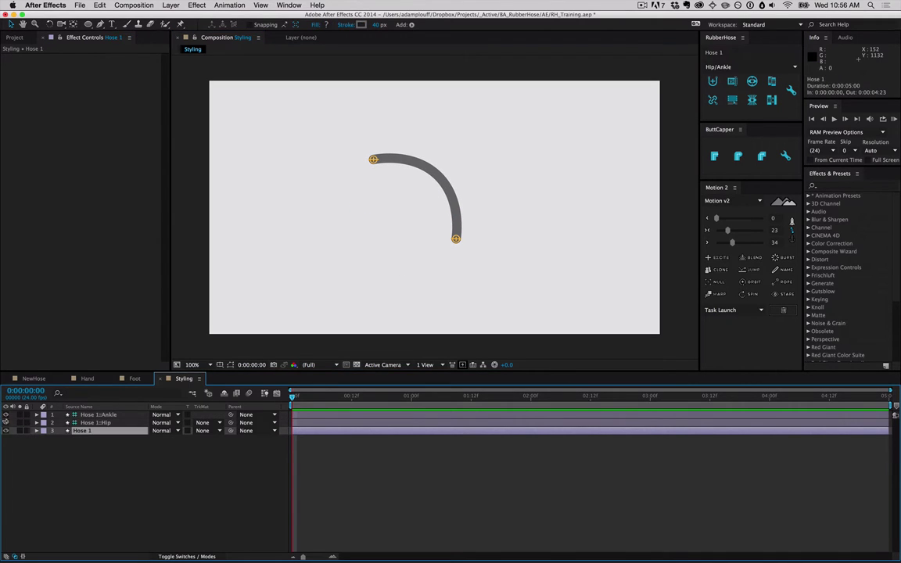
pyautogui.moveTo(5, 415); pyautogui.dragTo(6, 424)
# - Set the Hose 1 stroke width to 123 px and its stroke color to red
pyautogui.moveTo(372, 27)
pyautogui.mouseDown()
pyautogui.moveTo(338, 23)
pyautogui.moveTo(361, 29)
pyautogui.mouseUp()
pyautogui.click(361, 25)
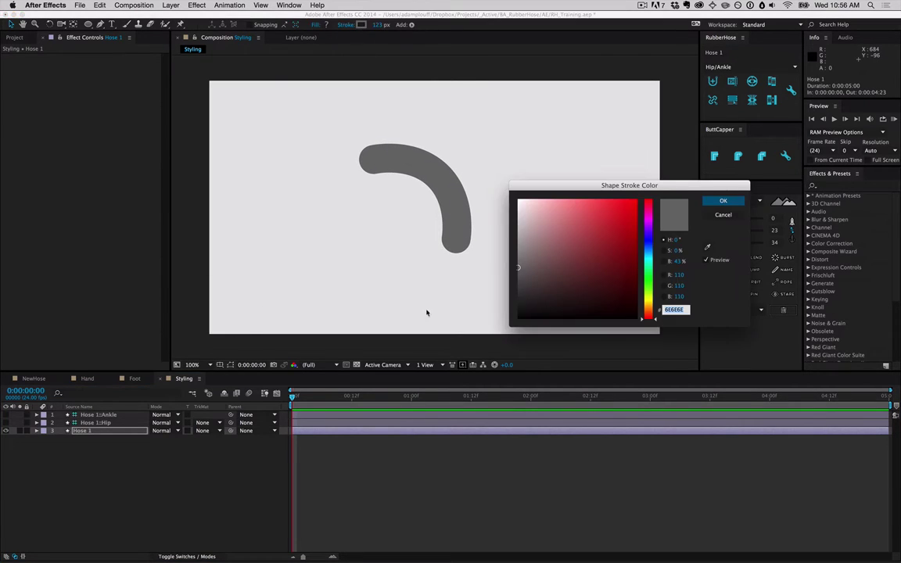
pyautogui.click(617, 219)
pyautogui.click(723, 201)
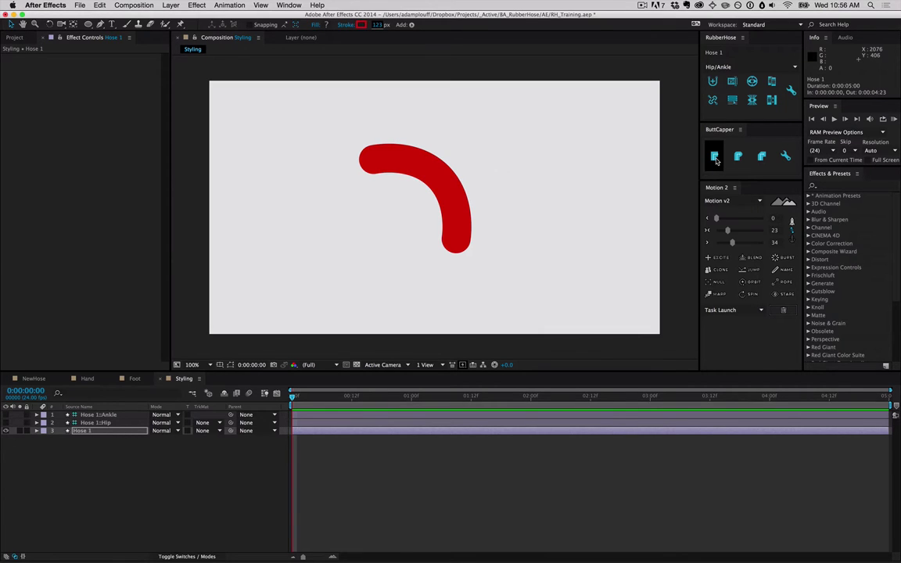
# - Try butt caps on the Hose 1 stroke and return it to round caps
pyautogui.click(715, 157)
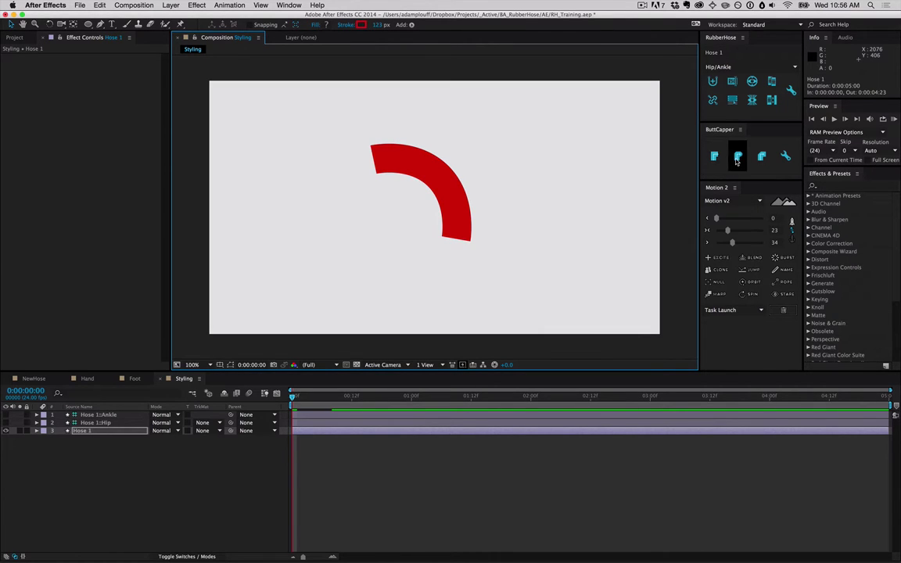
pyautogui.click(737, 157)
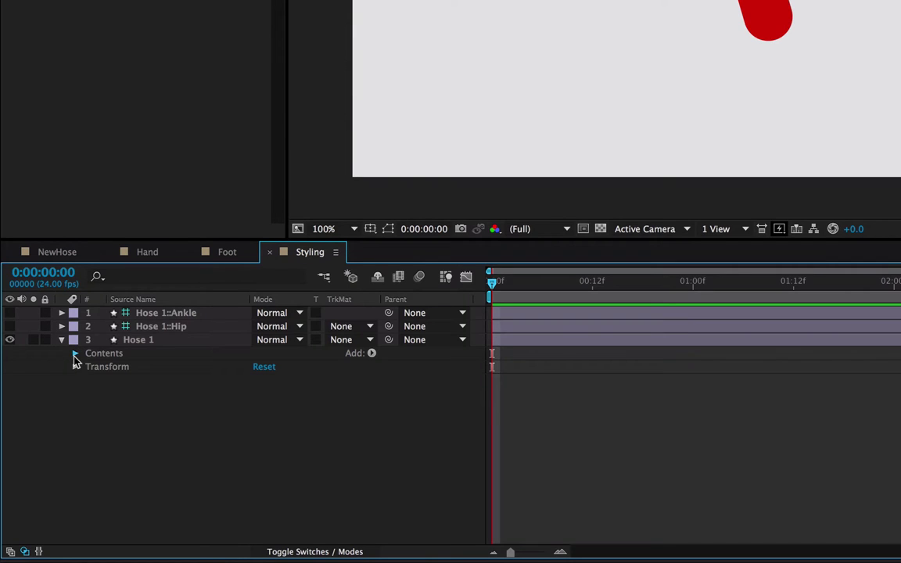
# - Expand Hose 1's contents down to Stroke 1 in the BaseHose group and change the stroke color to blue
pyautogui.click(75, 354)
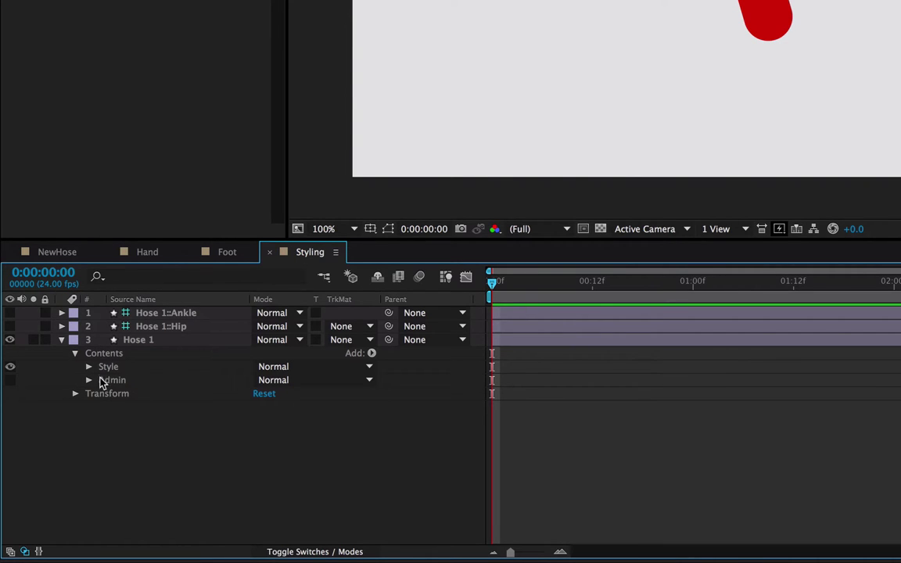
pyautogui.click(89, 367)
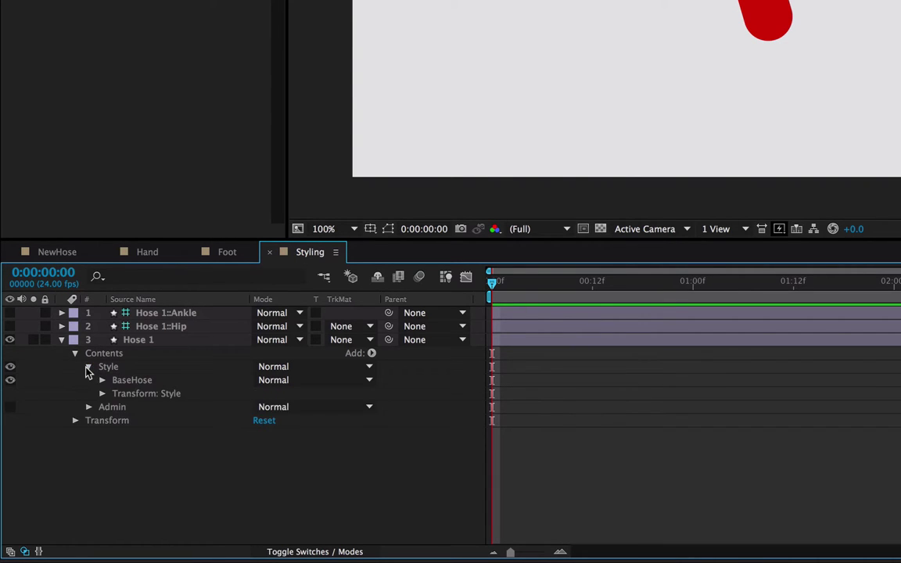
pyautogui.click(133, 381)
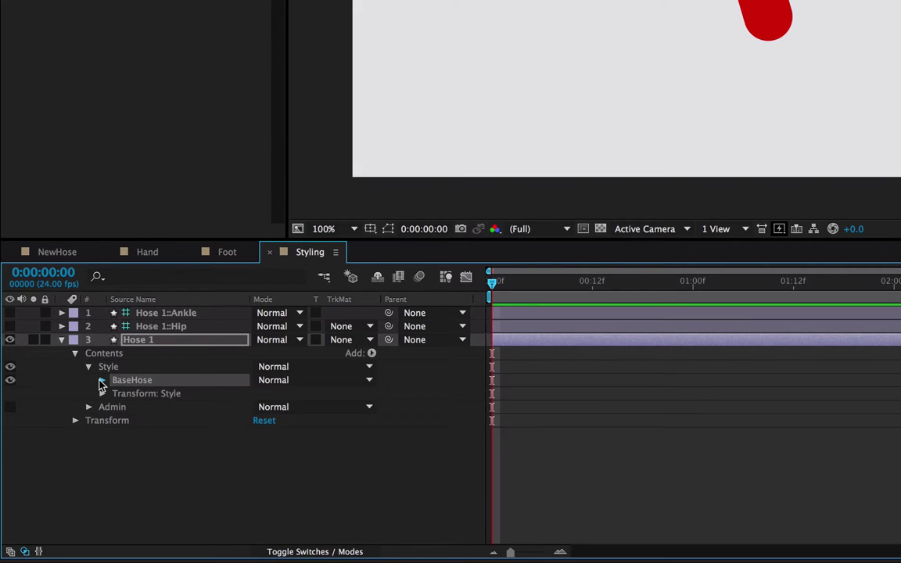
pyautogui.click(102, 381)
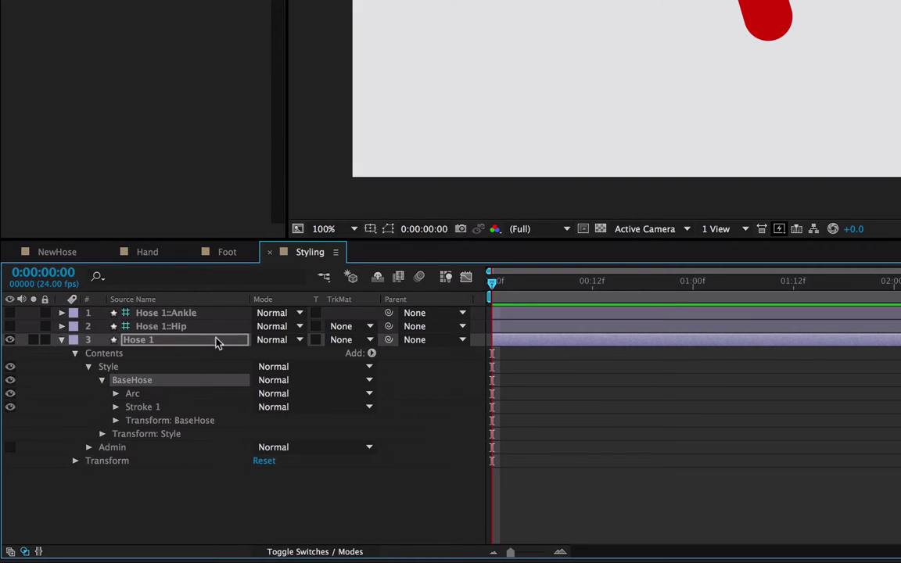
pyautogui.click(115, 407)
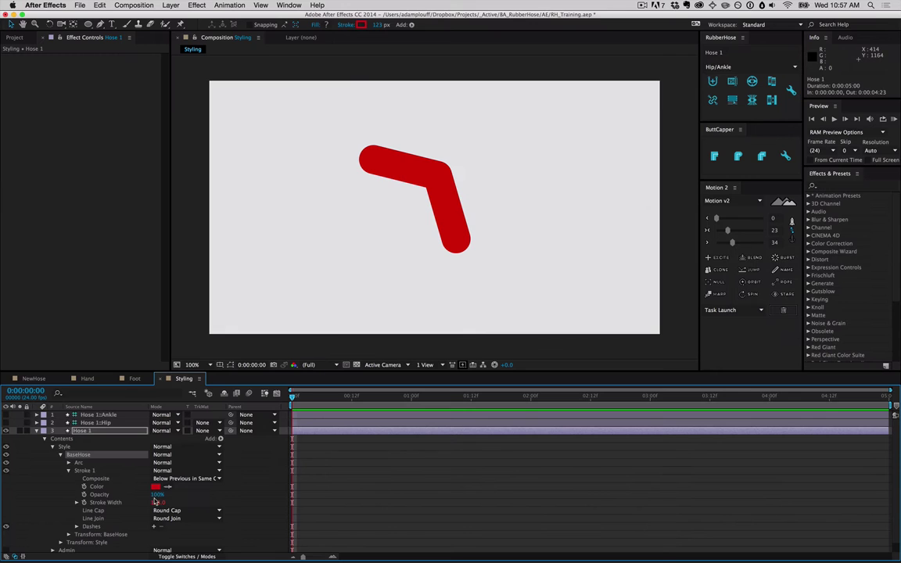
pyautogui.click(262, 434)
pyautogui.click(650, 251)
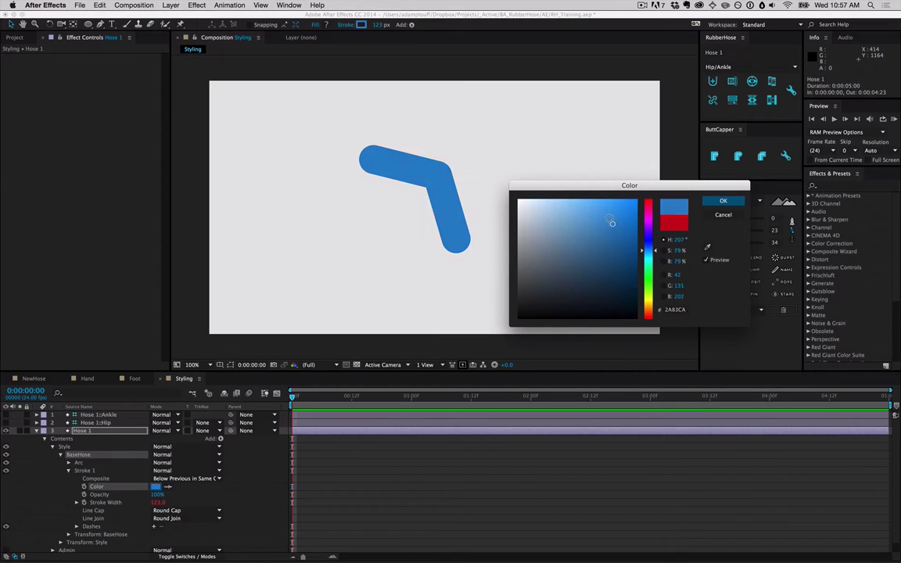
pyautogui.click(723, 201)
# - Set the hose's Bend Radius to 34% and show its controllers, repositioning ankle and hip so the hose stands like a bent leg
pyautogui.click(93, 415)
pyautogui.moveTo(97, 72); pyautogui.dragTo(110, 72)
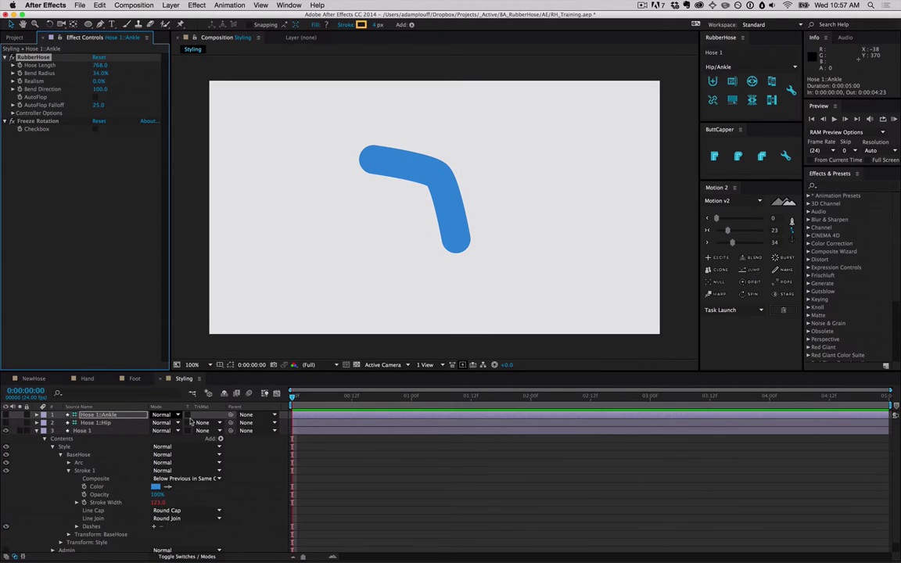
pyautogui.click(5, 415)
pyautogui.moveTo(456, 238); pyautogui.dragTo(397, 287)
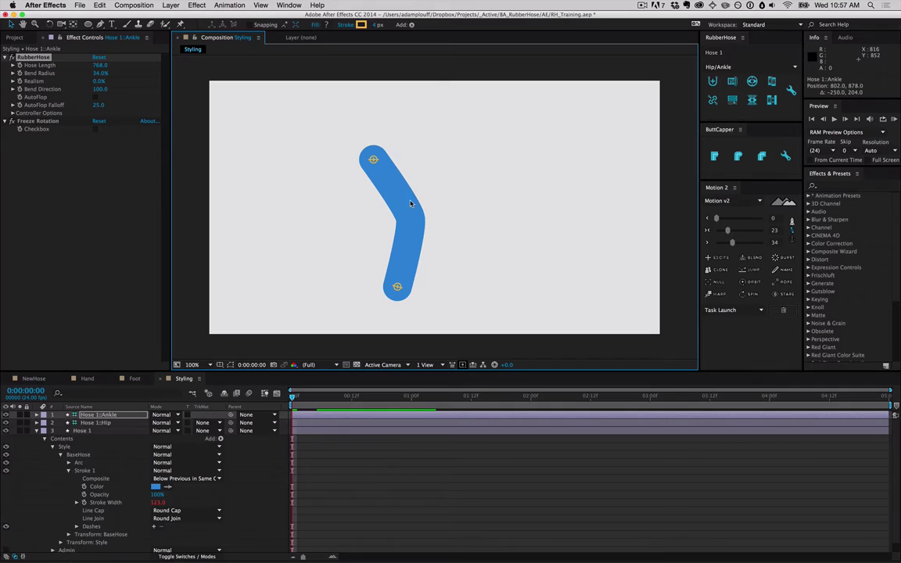
pyautogui.moveTo(372, 160); pyautogui.dragTo(416, 150)
# - Restyle the hose stroke to brown A66F2A at 51 px wide, and hide the ankle and hip controllers
pyautogui.click(422, 178)
pyautogui.moveTo(376, 24); pyautogui.dragTo(365, 31)
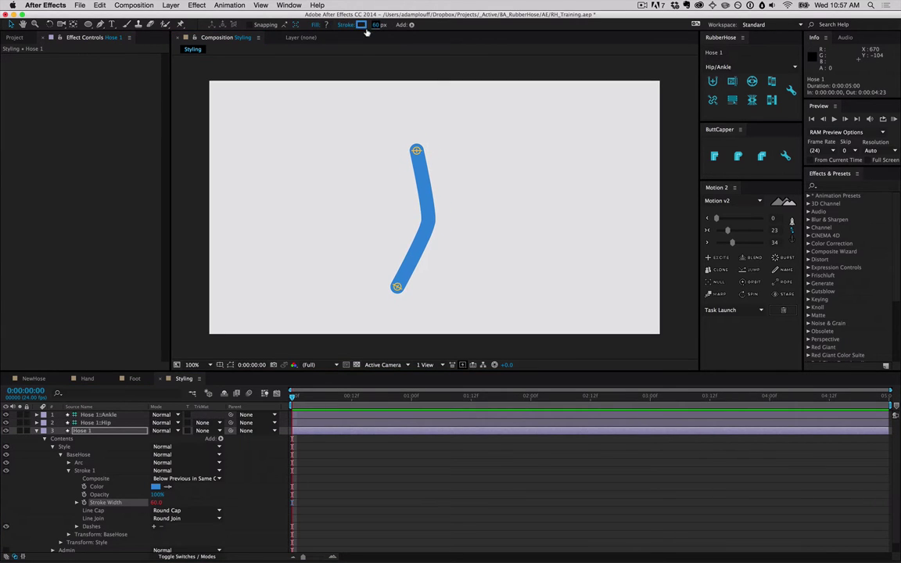
pyautogui.click(363, 25)
pyautogui.click(649, 309)
pyautogui.moveTo(609, 241)
pyautogui.mouseDown()
pyautogui.moveTo(603, 254)
pyautogui.moveTo(602, 240)
pyautogui.mouseUp()
pyautogui.click(722, 201)
pyautogui.moveTo(376, 25)
pyautogui.mouseDown()
pyautogui.moveTo(360, 25)
pyautogui.moveTo(373, 24)
pyautogui.mouseUp()
pyautogui.moveTo(7, 415); pyautogui.dragTo(7, 424)
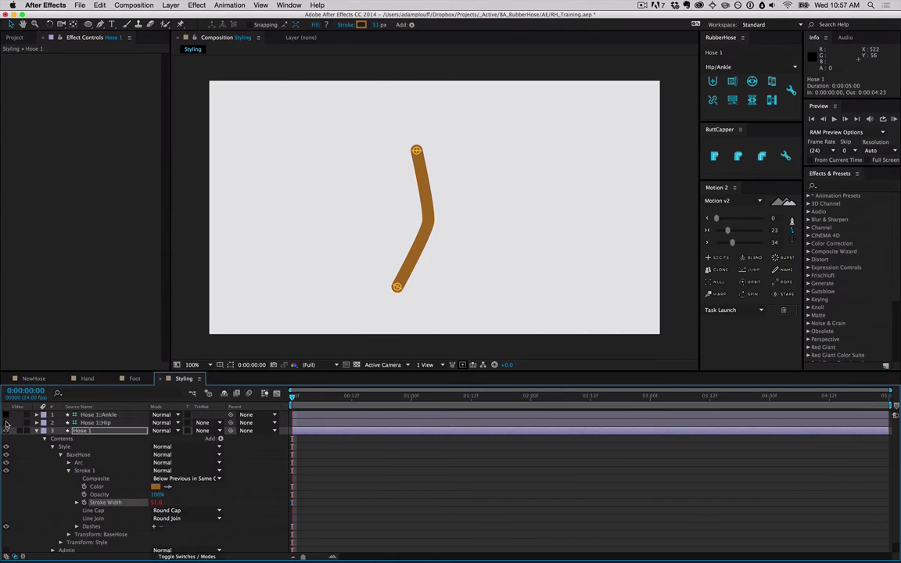
# - Rename the BaseHose group Leg and duplicate it
pyautogui.click(87, 456)
pyautogui.press('Return')
pyautogui.write('Leg')
pyautogui.press('Return')
pyautogui.press('super+d')
# - Rename the duplicated Leg group in the Style contents as Pants
pyautogui.click(60, 447)
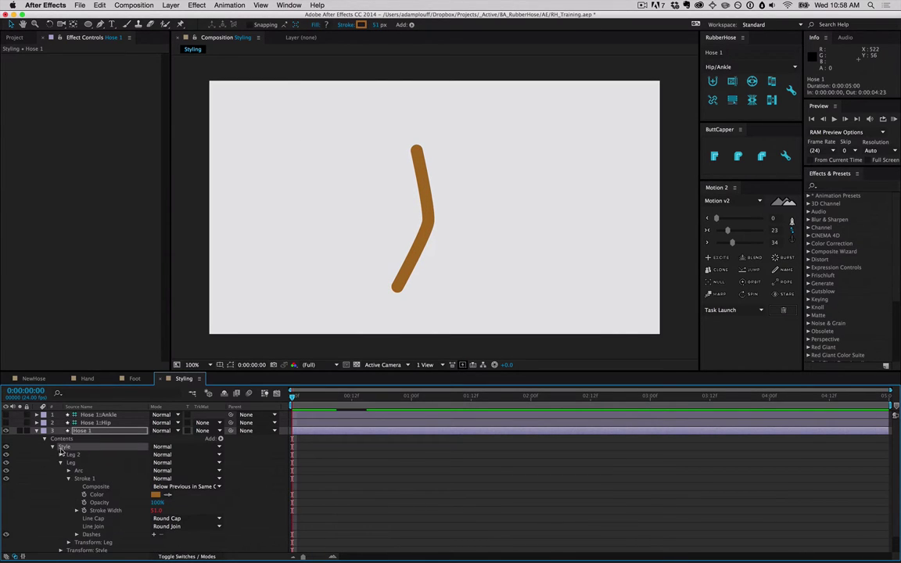
pyautogui.click(77, 455)
pyautogui.press('Return')
pyautogui.write('Pants')
pyautogui.press('Return')
# - Recolor the Pants group's stroke to blue and give it butt caps
pyautogui.click(361, 25)
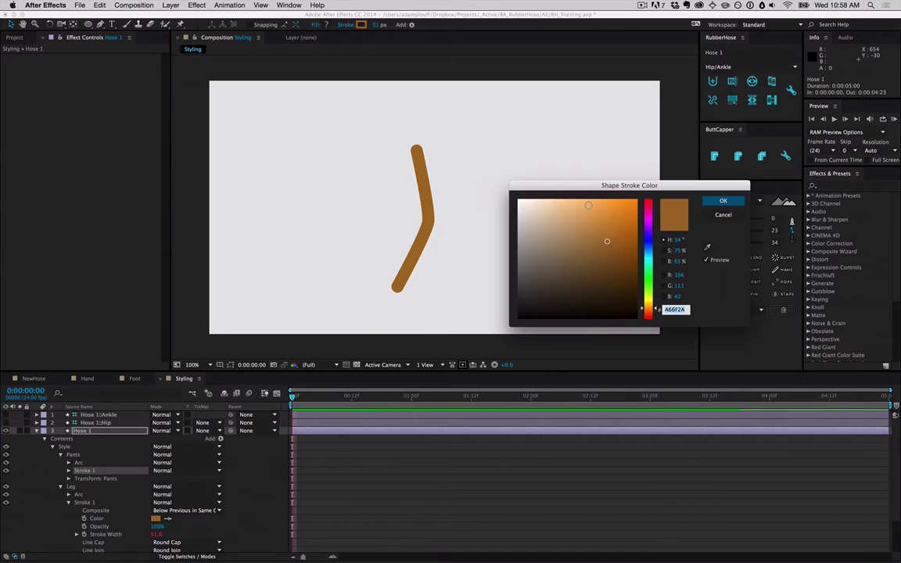
pyautogui.click(647, 253)
pyautogui.click(726, 201)
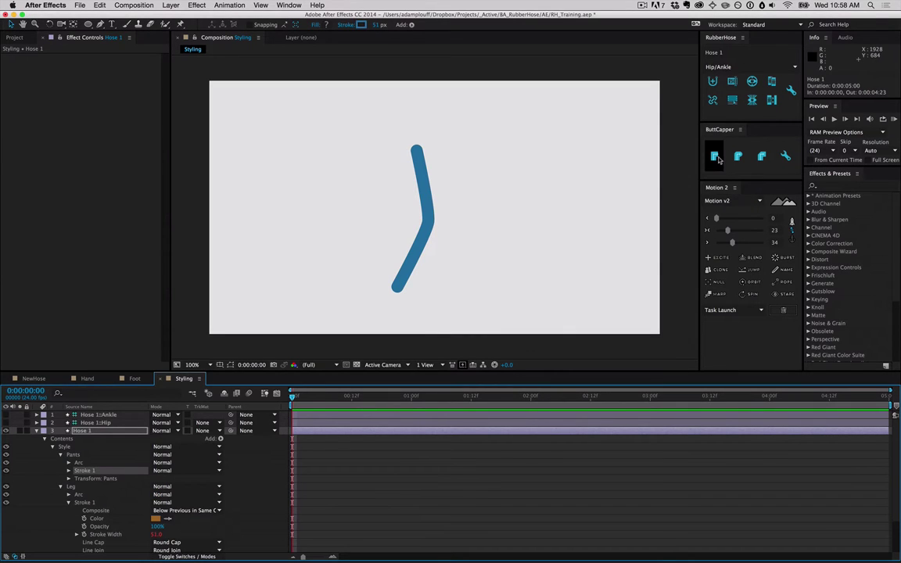
# - Add Trim Paths to the Pants group and set its End to 92% to expose the ankle
pyautogui.click(220, 439)
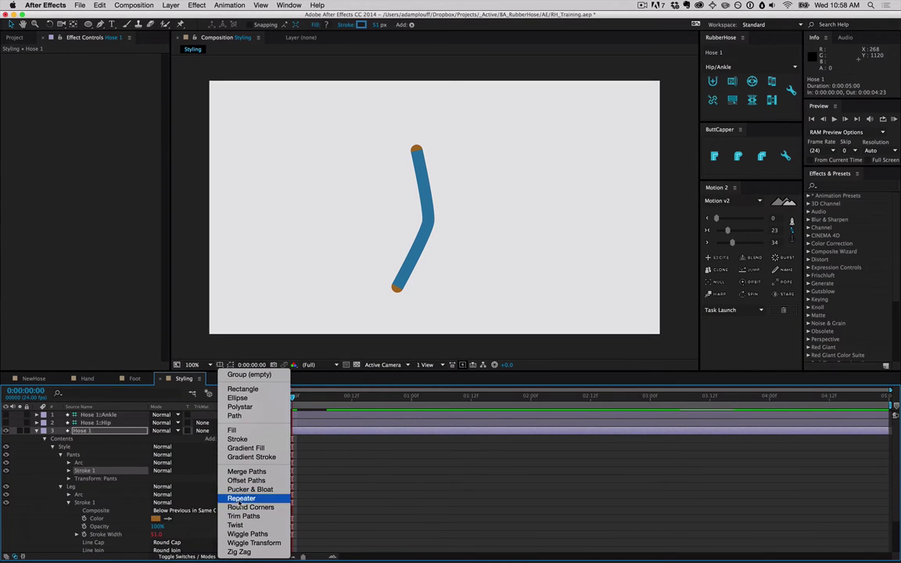
pyautogui.click(243, 517)
pyautogui.click(69, 472)
pyautogui.moveTo(161, 486); pyautogui.dragTo(155, 487)
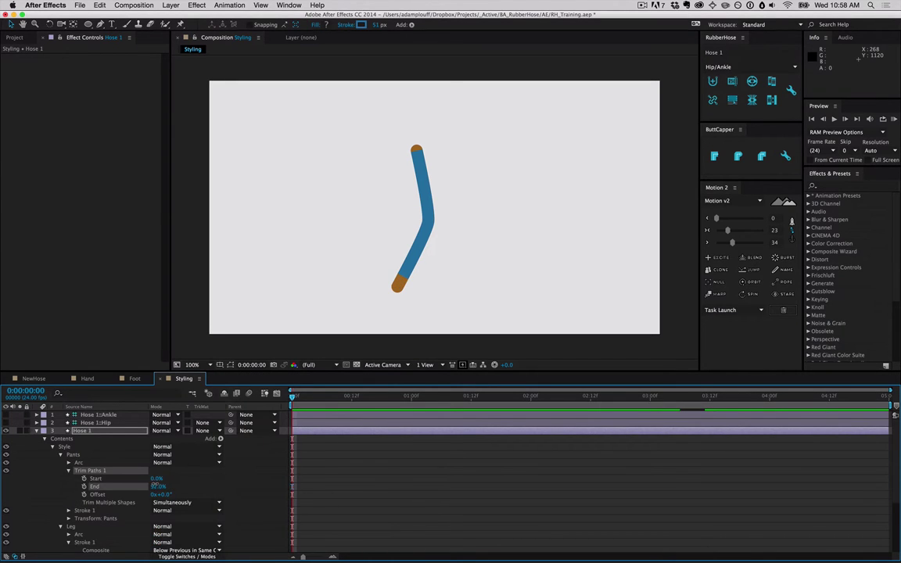
# - Duplicate the Pants stroke at 62 px wide and recolor the upper copy to lighter blue 3A95C8
pyautogui.click(91, 512)
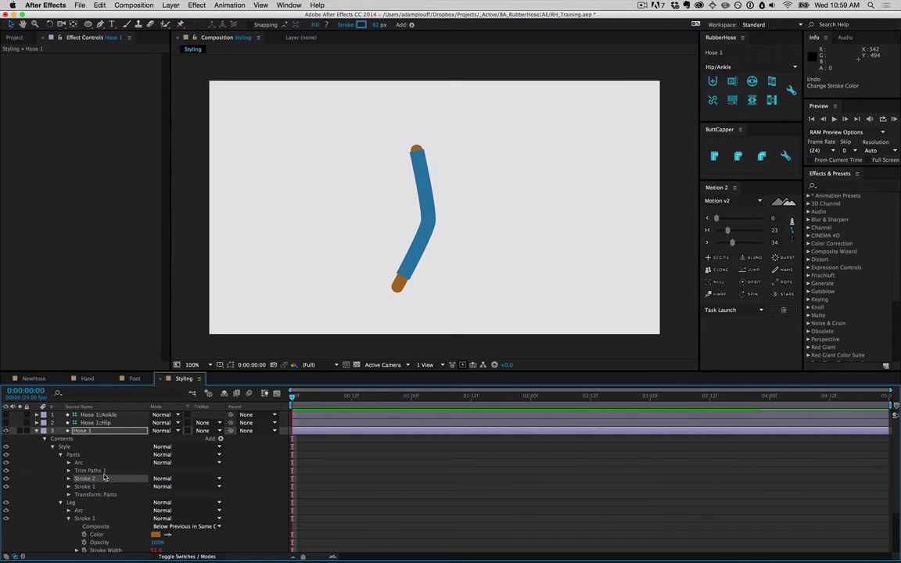
pyautogui.click(68, 479)
pyautogui.click(156, 495)
pyautogui.click(603, 226)
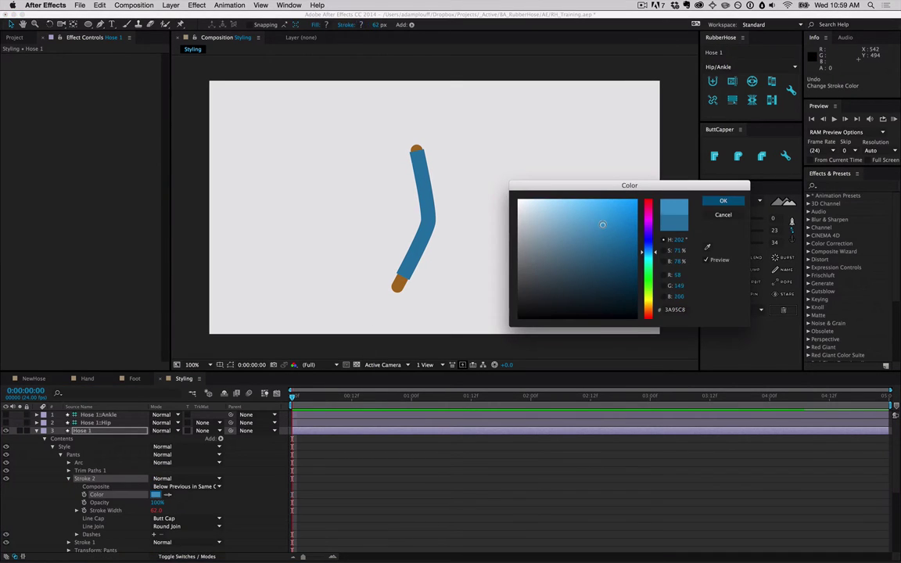
pyautogui.click(729, 199)
# - Set Stroke 2's width to 5 and add dashes to turn it into a stitched seam
pyautogui.moveTo(157, 511); pyautogui.dragTo(123, 511)
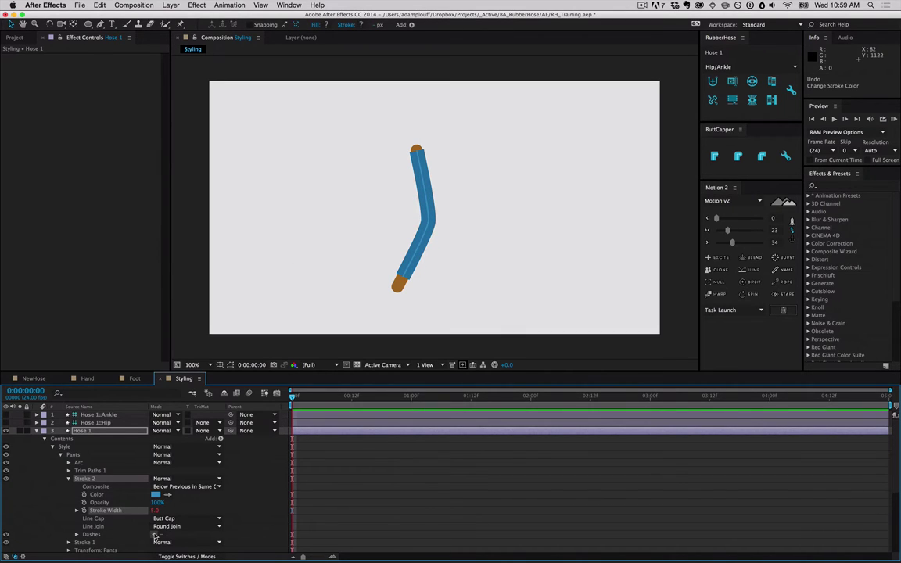
pyautogui.click(153, 534)
pyautogui.scroll(1, 97, 434)
pyautogui.press('super+shift+a')
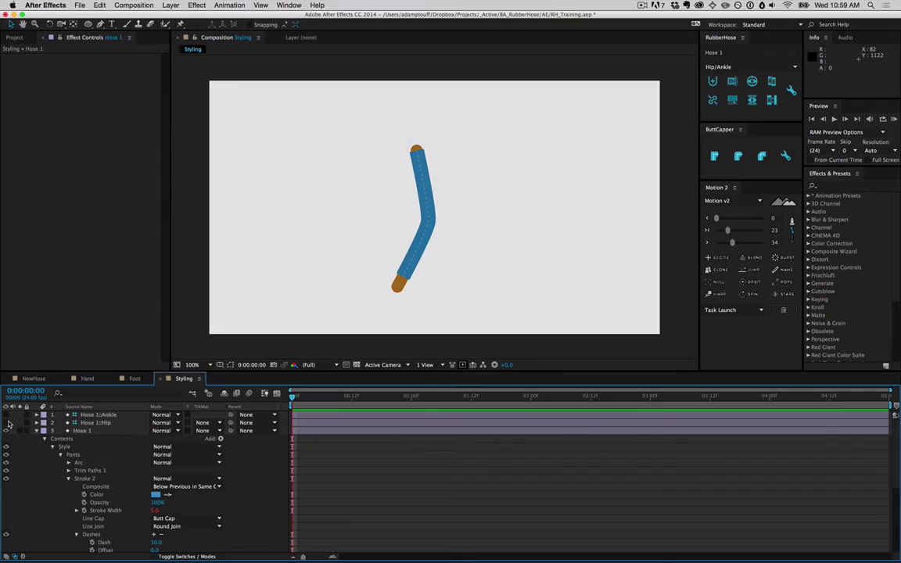
# - Show the ankle and hip controllers, move the ankle to position 816, 882, and hide both controllers again
pyautogui.moveTo(7, 422); pyautogui.dragTo(7, 414)
pyautogui.moveTo(397, 288)
pyautogui.mouseDown()
pyautogui.moveTo(425, 264)
pyautogui.moveTo(389, 300)
pyautogui.moveTo(400, 291)
pyautogui.mouseUp()
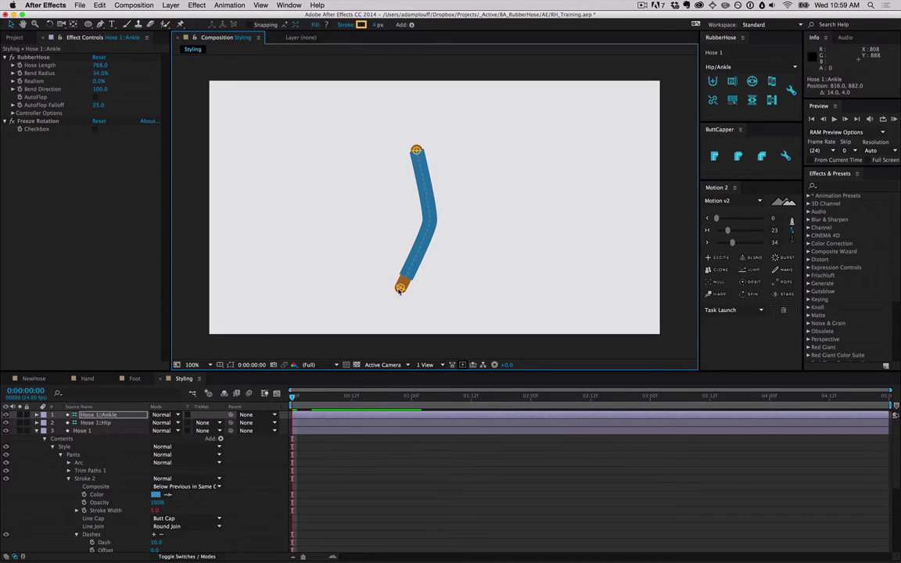
pyautogui.moveTo(6, 422); pyautogui.dragTo(6, 415)
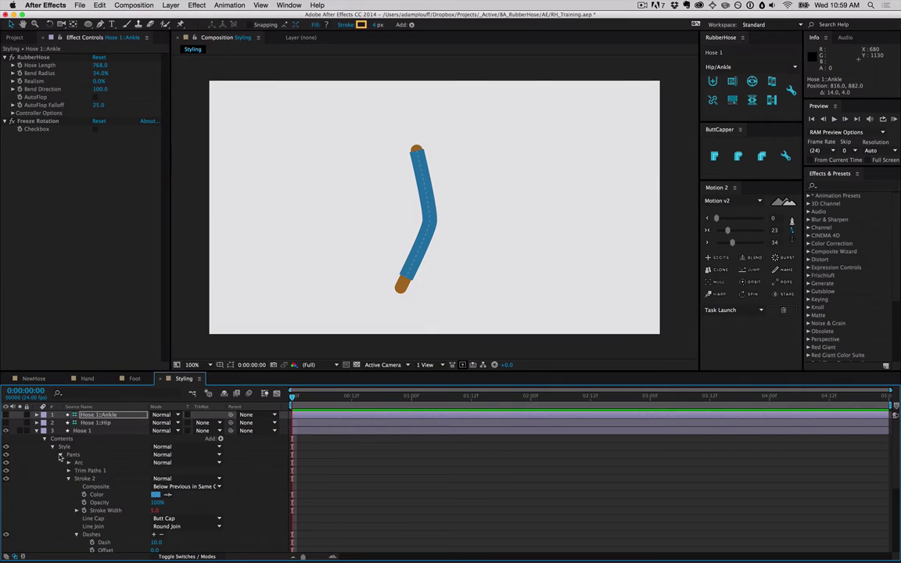
# - Duplicate the Pants group and collapse the original
pyautogui.click(70, 455)
pyautogui.hotkey('ctrl', 'd')
pyautogui.click(60, 463)
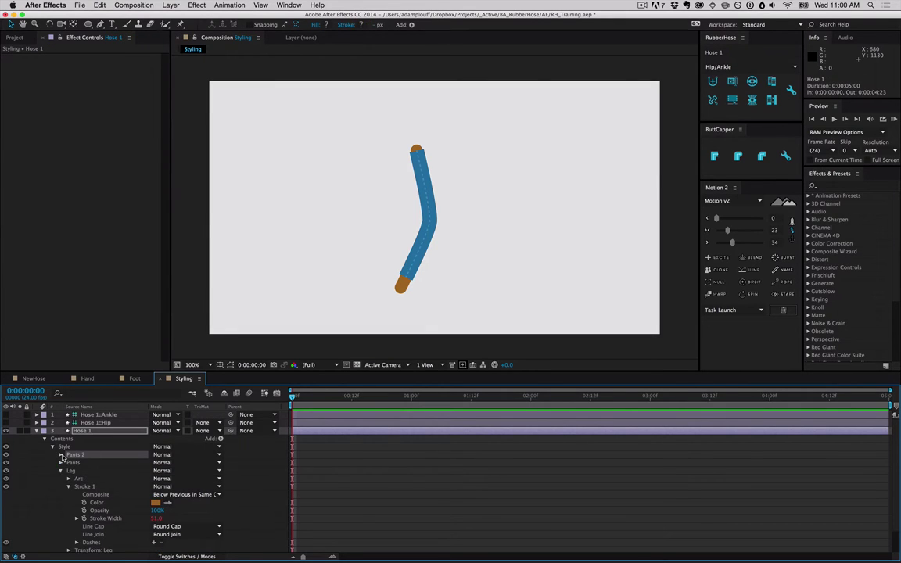
# - Delete the dashed Stroke 2 from the Pants 2 group and give its remaining stroke round caps
pyautogui.click(61, 455)
pyautogui.click(94, 479)
pyautogui.press('Delete')
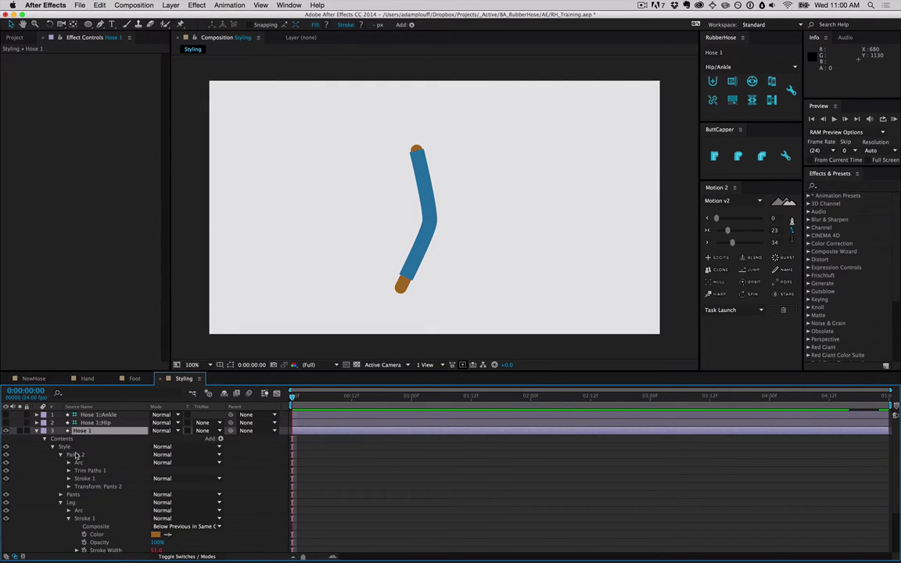
pyautogui.click(81, 479)
pyautogui.click(738, 159)
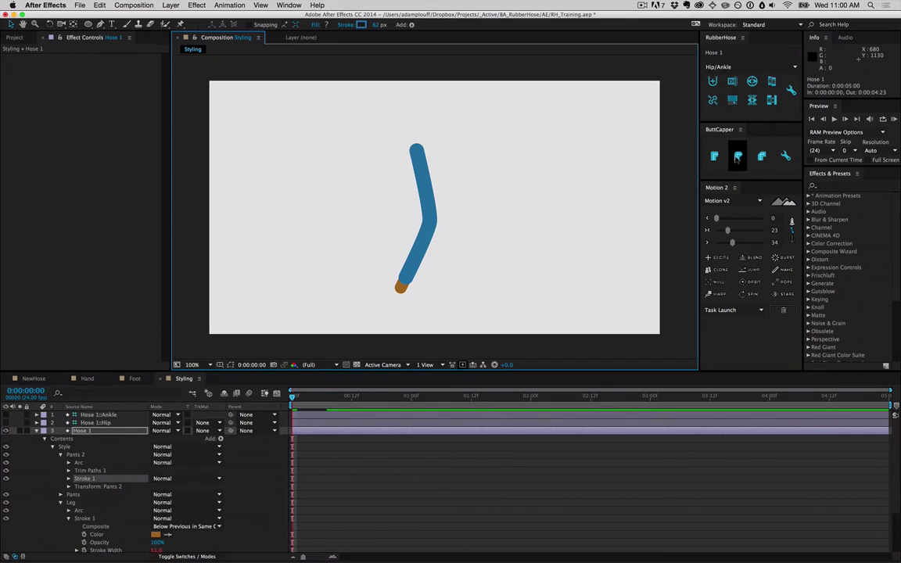
# - Shorten the Trim Paths End of Pants 2 so it stops near the knee, and move the Pants group above it
pyautogui.click(69, 470)
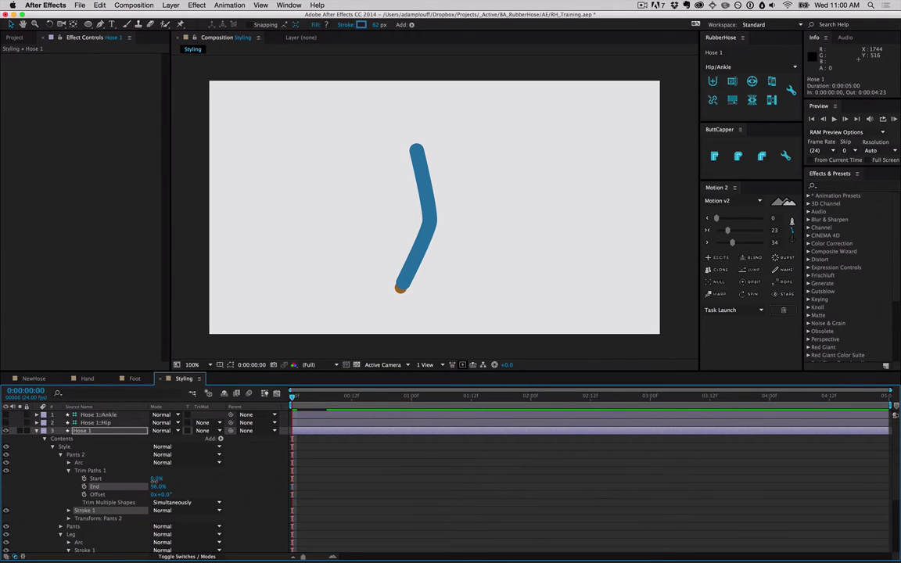
pyautogui.click(61, 456)
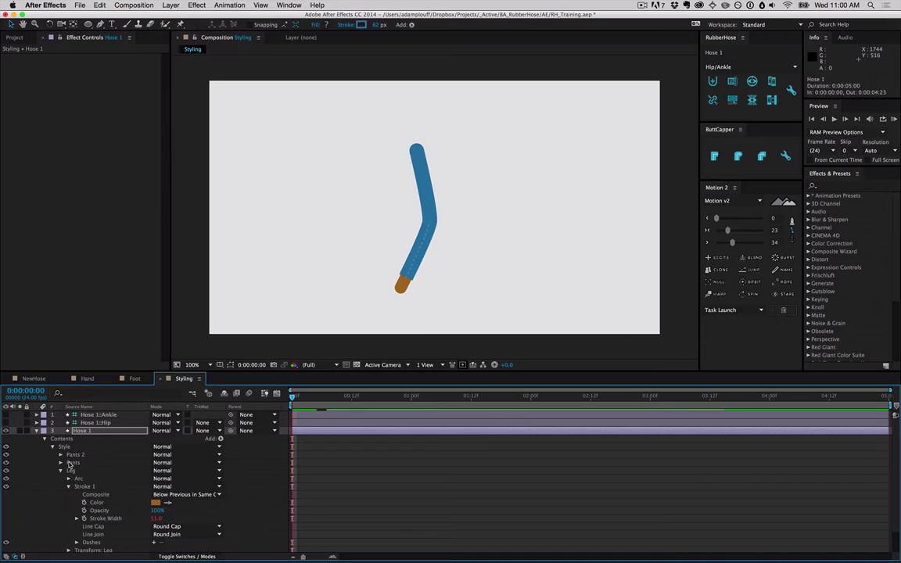
pyautogui.moveTo(72, 464); pyautogui.dragTo(73, 452)
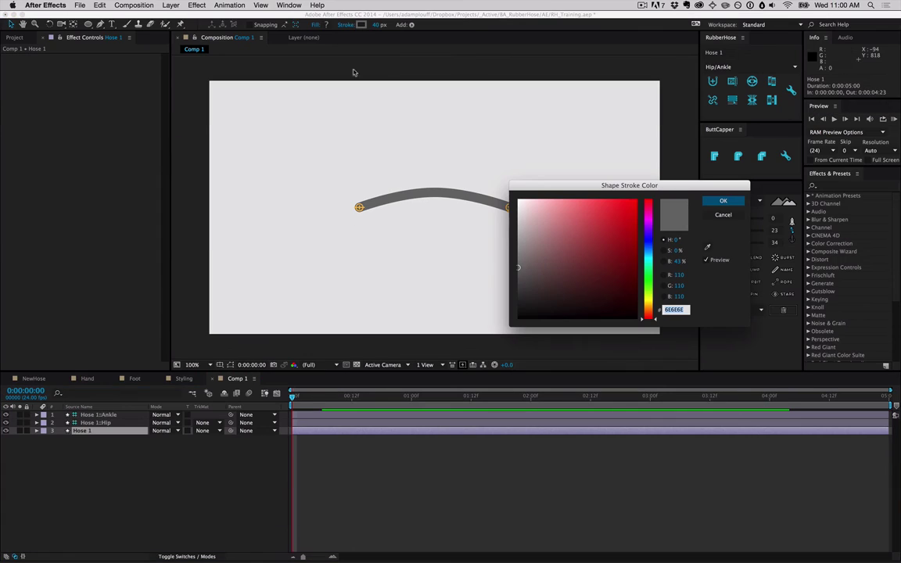
# - Recolor the Hose 1 stroke in Comp 1 to muted teal 83AAA7
pyautogui.moveTo(647, 295); pyautogui.dragTo(648, 261)
pyautogui.moveTo(521, 249); pyautogui.dragTo(545, 239)
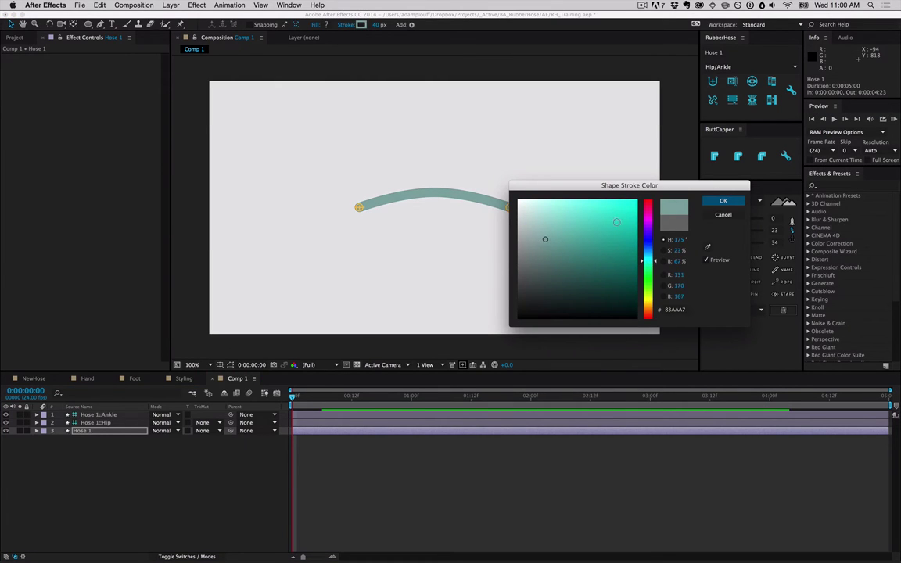
pyautogui.click(716, 204)
# - Set the teal hose's stroke width to 50 px and hide the ankle and hip controllers
pyautogui.moveTo(377, 24); pyautogui.dragTo(338, 23)
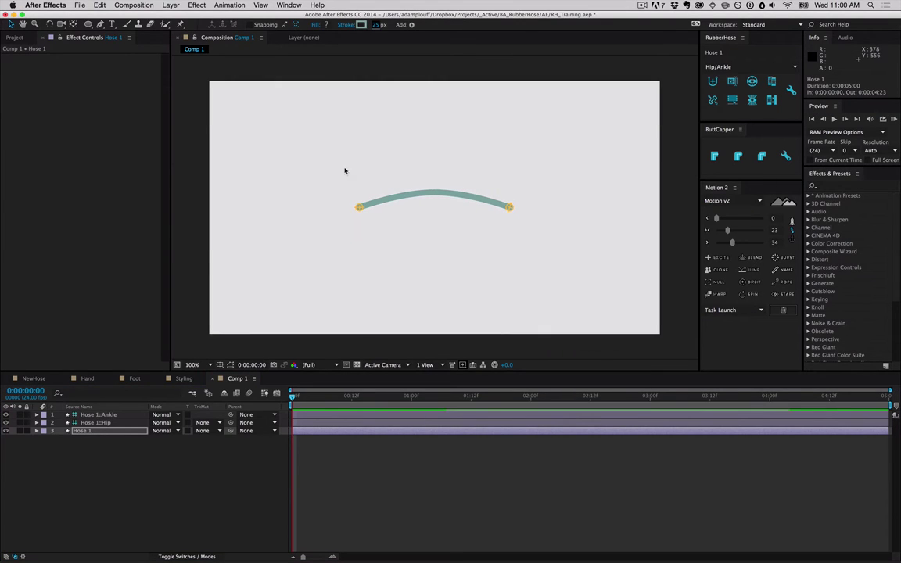
pyautogui.moveTo(7, 422); pyautogui.dragTo(6, 415)
pyautogui.moveTo(376, 25)
pyautogui.mouseDown()
pyautogui.moveTo(397, 24)
pyautogui.moveTo(388, 24)
pyautogui.mouseUp()
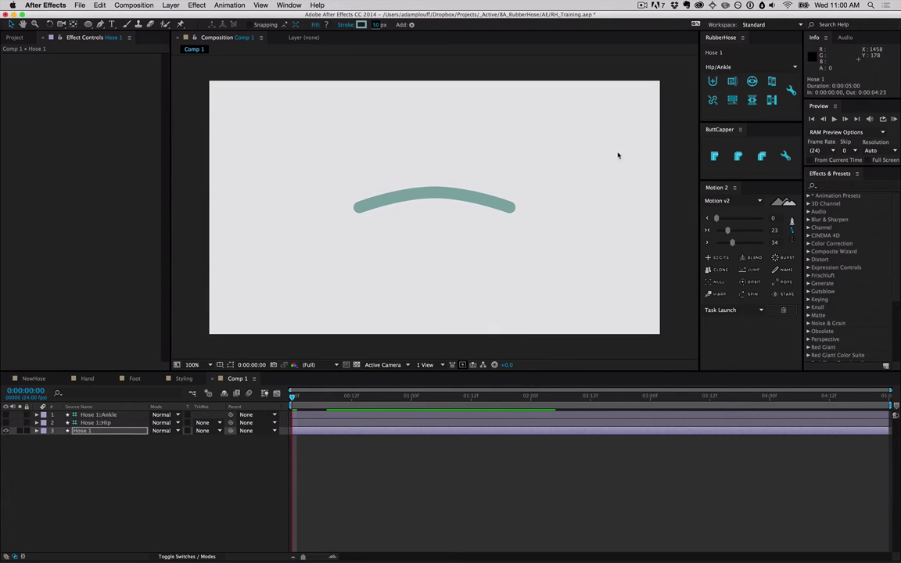
# - Duplicate the BaseHose group inside the Style group of Hose 1 and rename the copy Ends
pyautogui.click(36, 431)
pyautogui.click(44, 439)
pyautogui.click(53, 446)
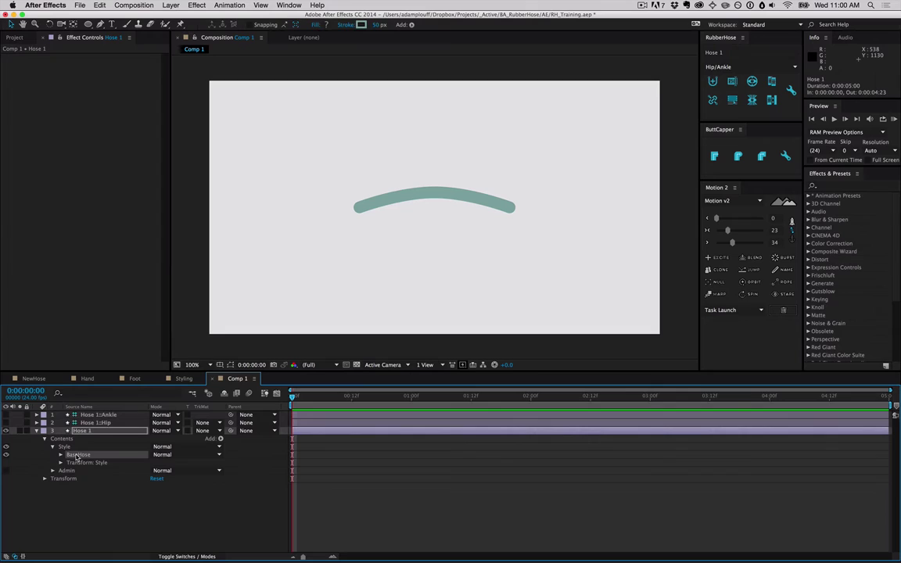
pyautogui.press('super+d')
pyautogui.click(60, 455)
pyautogui.press('Return')
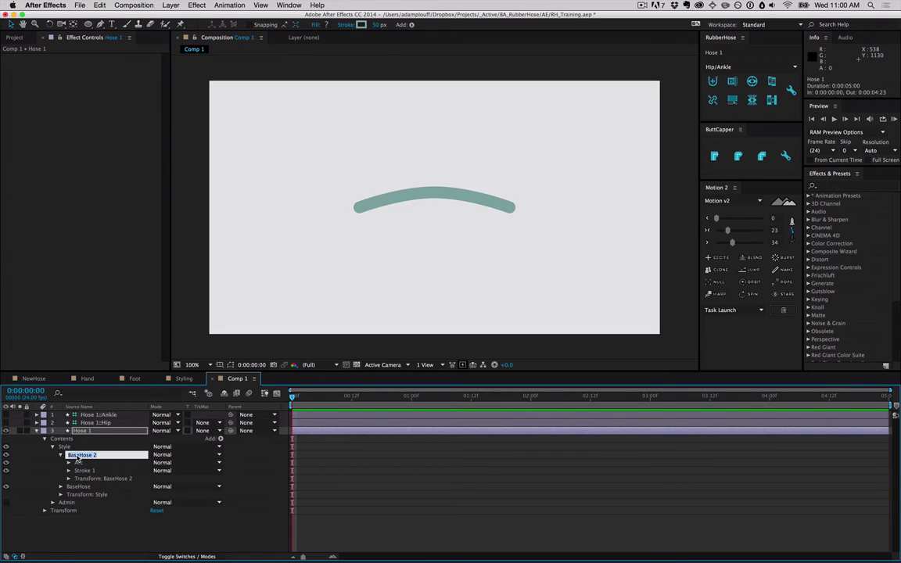
pyautogui.write('Ends')
pyautogui.press('Return')
# - Add Trim Paths to the Ends group and widen its stroke to 171 px
pyautogui.click(221, 439)
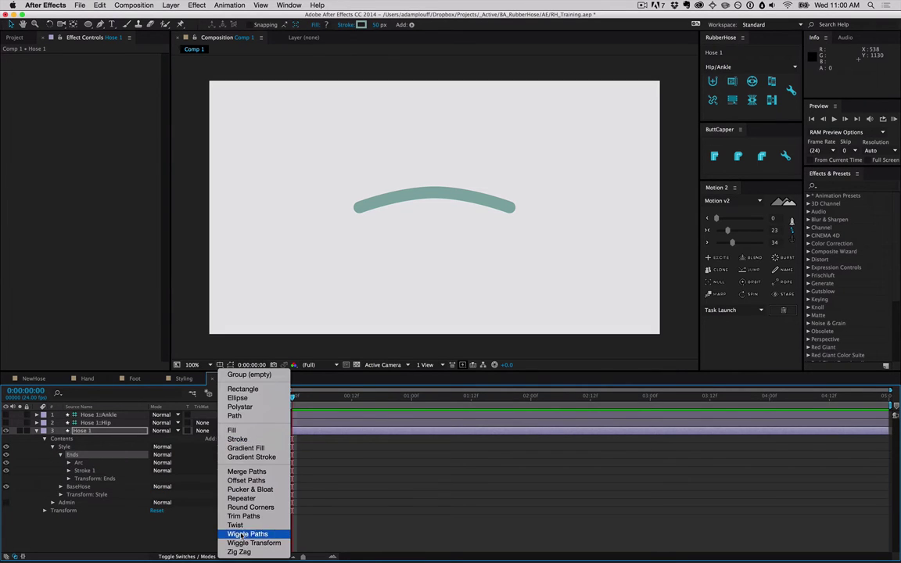
pyautogui.click(251, 532)
pyautogui.moveTo(380, 25); pyautogui.dragTo(437, 25)
# - Set the Ends group's Trim Paths End to 1% and Offset to -3°, and show the controllers to nudge the ankle outward by 20 px
pyautogui.click(68, 471)
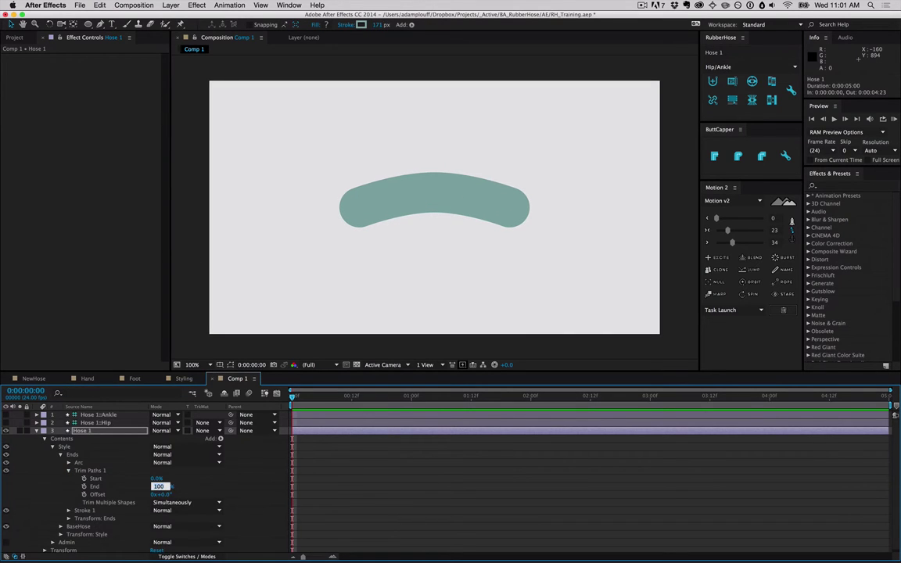
pyautogui.write('1')
pyautogui.press('Return')
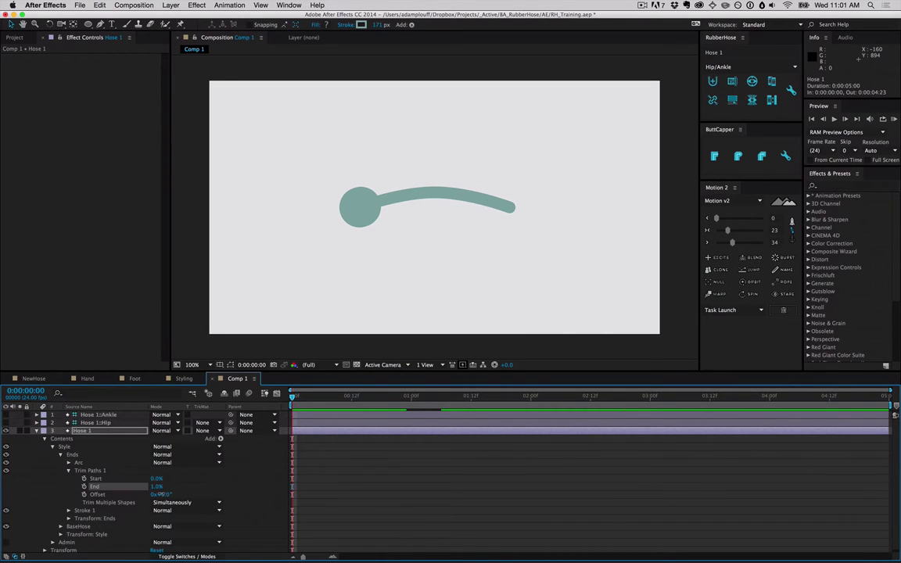
pyautogui.moveTo(161, 495); pyautogui.dragTo(160, 495)
pyautogui.click(247, 487)
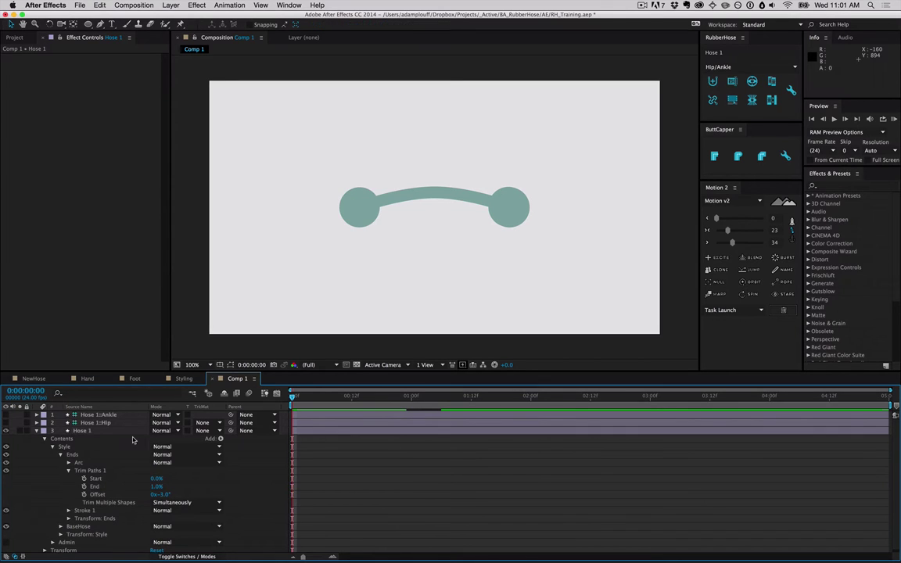
pyautogui.moveTo(6, 423); pyautogui.dragTo(6, 415)
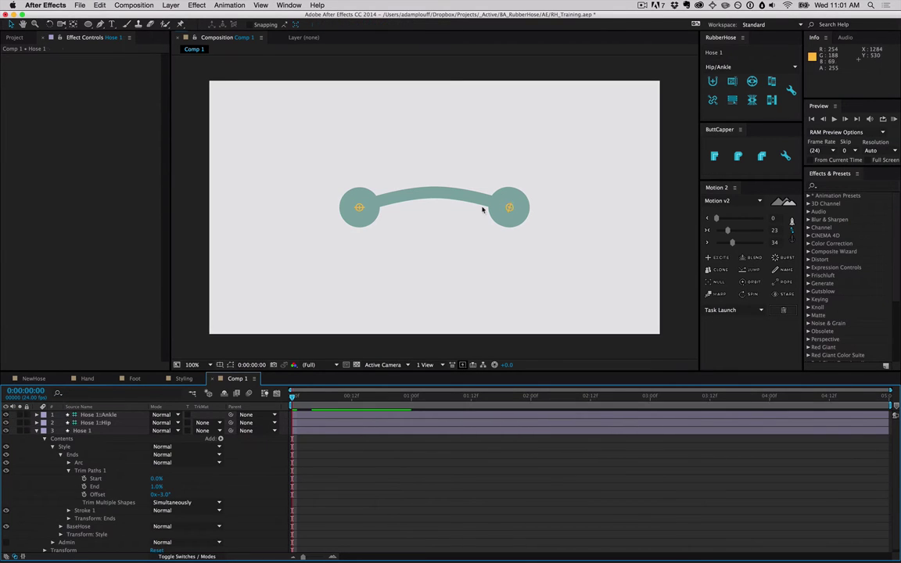
pyautogui.moveTo(510, 206)
pyautogui.mouseDown()
pyautogui.moveTo(494, 198)
pyautogui.moveTo(515, 208)
pyautogui.mouseUp()
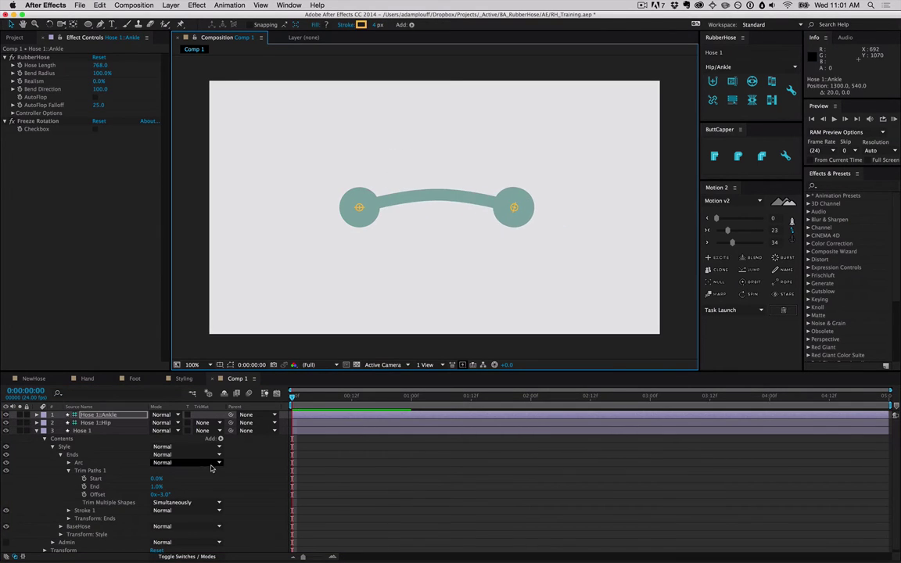
# - Duplicate the Ends group, collapse the original and expand the copy
pyautogui.click(76, 454)
pyautogui.press('super+d')
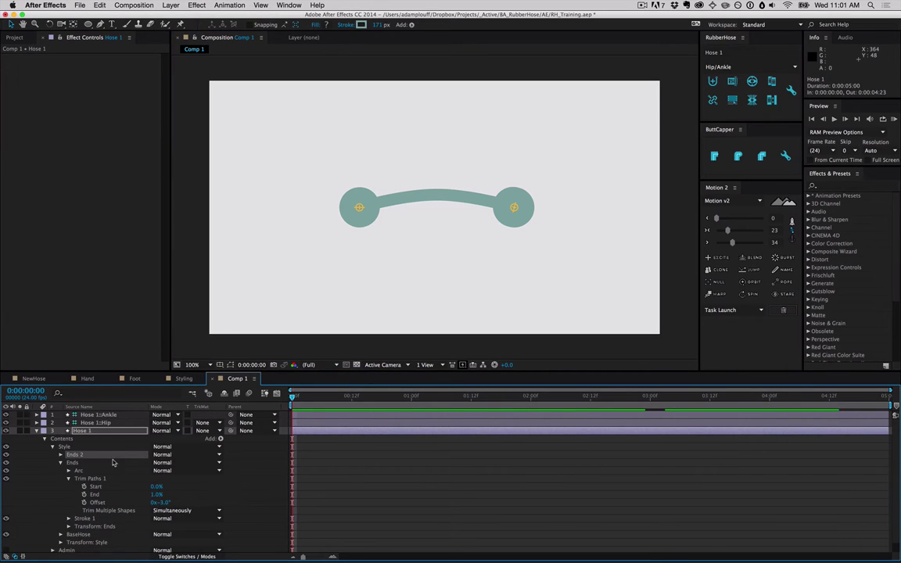
pyautogui.click(61, 463)
pyautogui.click(60, 455)
# - Recolor Stroke 1 of Ends 2 to dark teal 385A57 with a 67 px width, and hide the ankle and hip controllers
pyautogui.click(80, 480)
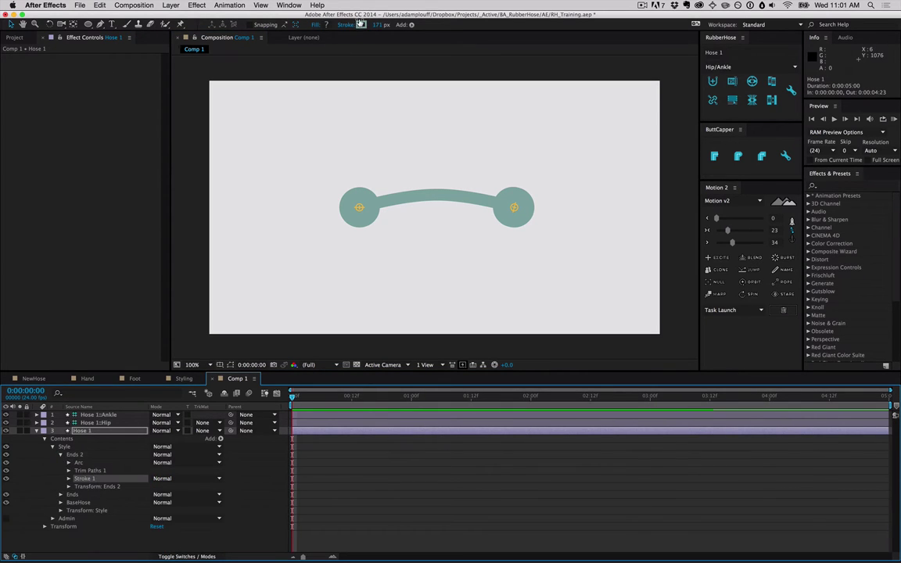
pyautogui.click(361, 25)
pyautogui.moveTo(559, 262); pyautogui.dragTo(562, 276)
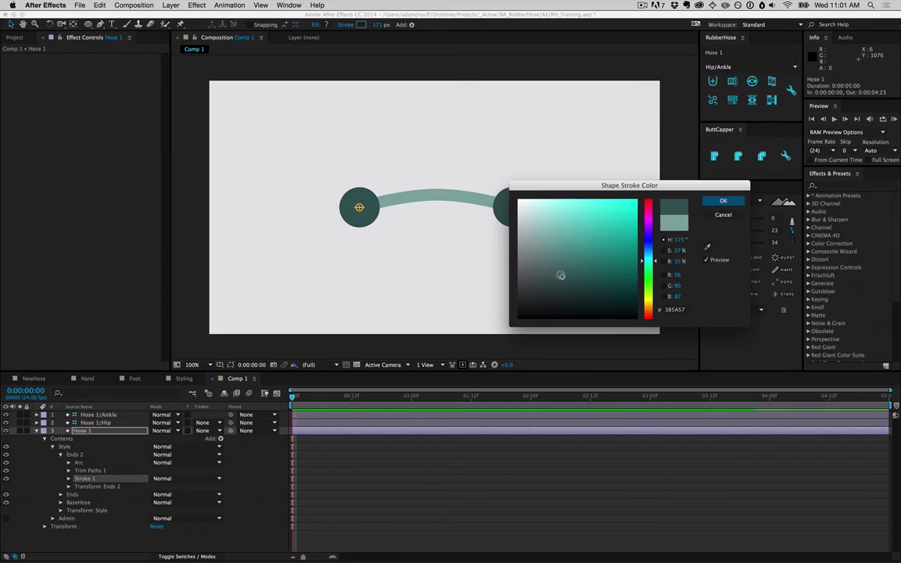
pyautogui.click(722, 202)
pyautogui.moveTo(379, 25); pyautogui.dragTo(330, 25)
pyautogui.moveTo(6, 416); pyautogui.dragTo(6, 423)
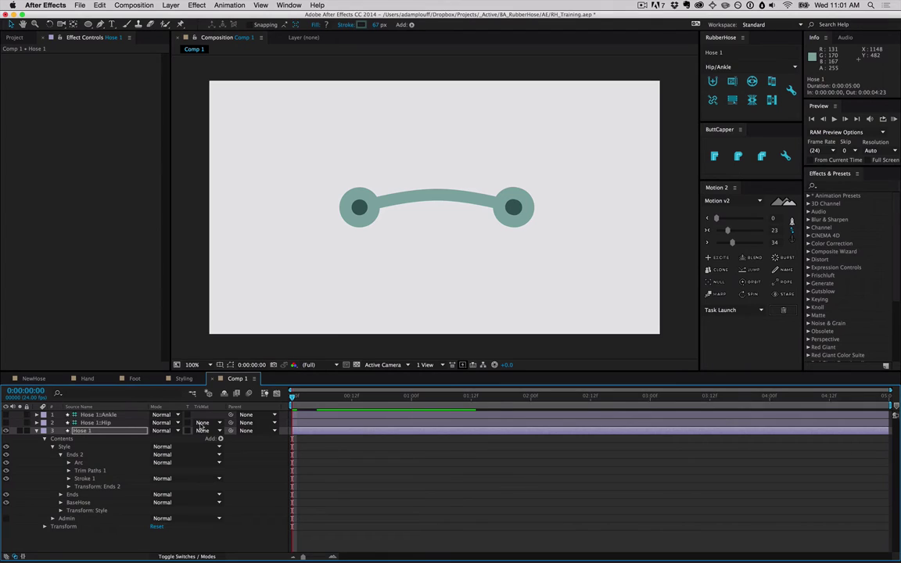
# - Duplicate the original Ends group, move the copy above Ends 2 and rename it Center
pyautogui.click(82, 495)
pyautogui.press('super+d')
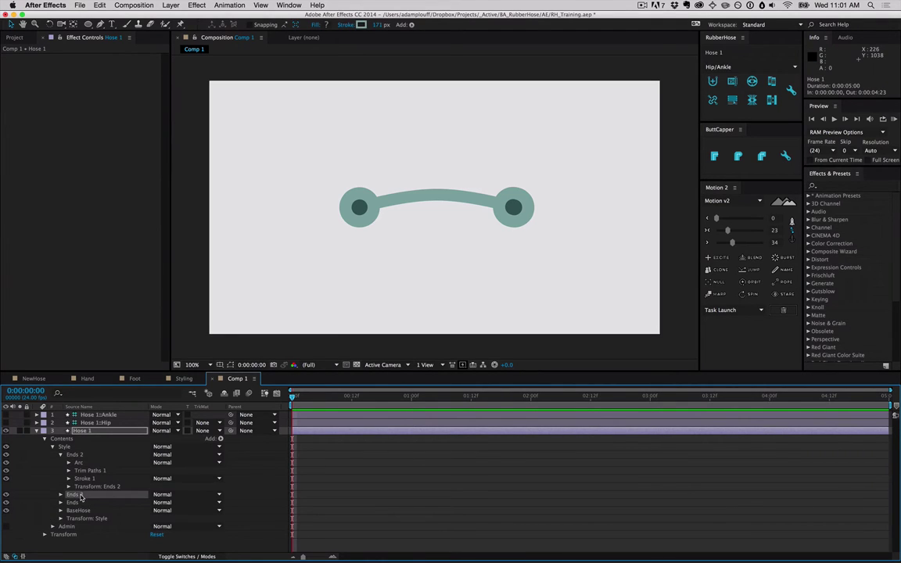
pyautogui.moveTo(82, 498); pyautogui.dragTo(81, 453)
pyautogui.press('Return')
pyautogui.write('Center')
pyautogui.press('Return')
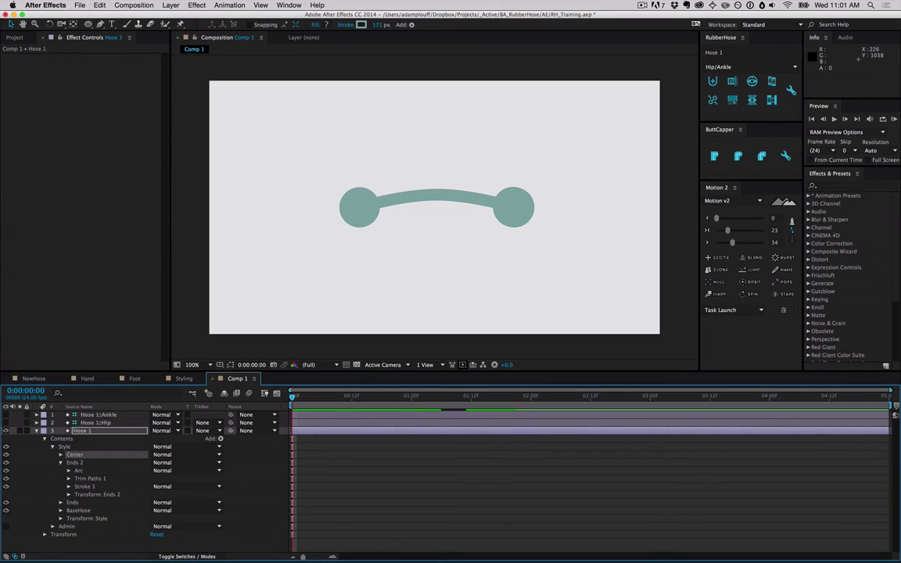
# - Set the Center group's Trim Paths Offset to 180° and its End to 0.2%
pyautogui.click(61, 455)
pyautogui.click(68, 471)
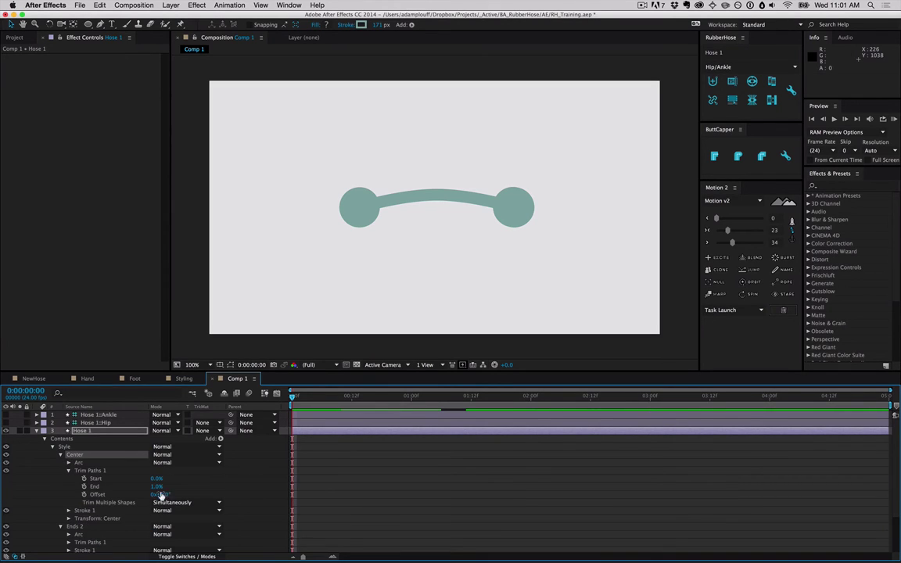
pyautogui.click(165, 494)
pyautogui.write('1')
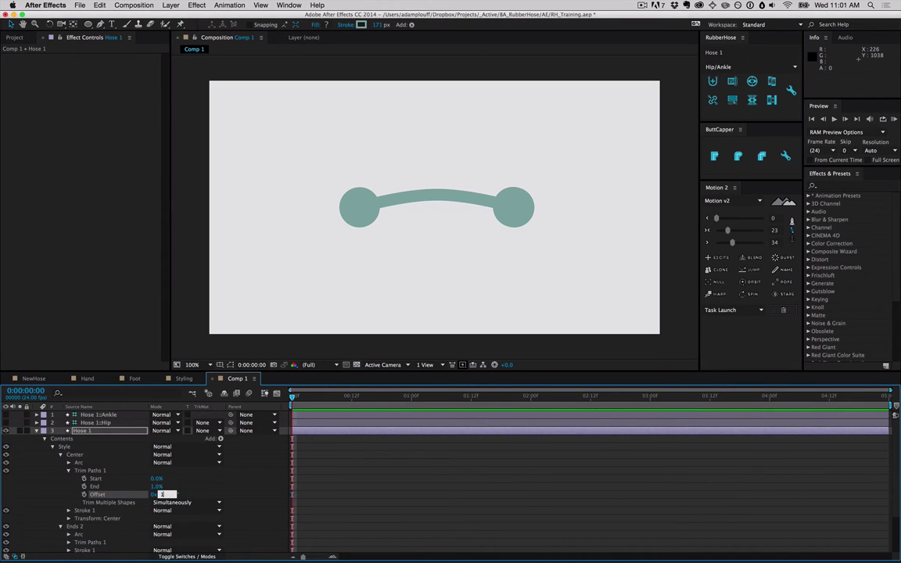
pyautogui.write('80')
pyautogui.press('Return')
pyautogui.click(262, 488)
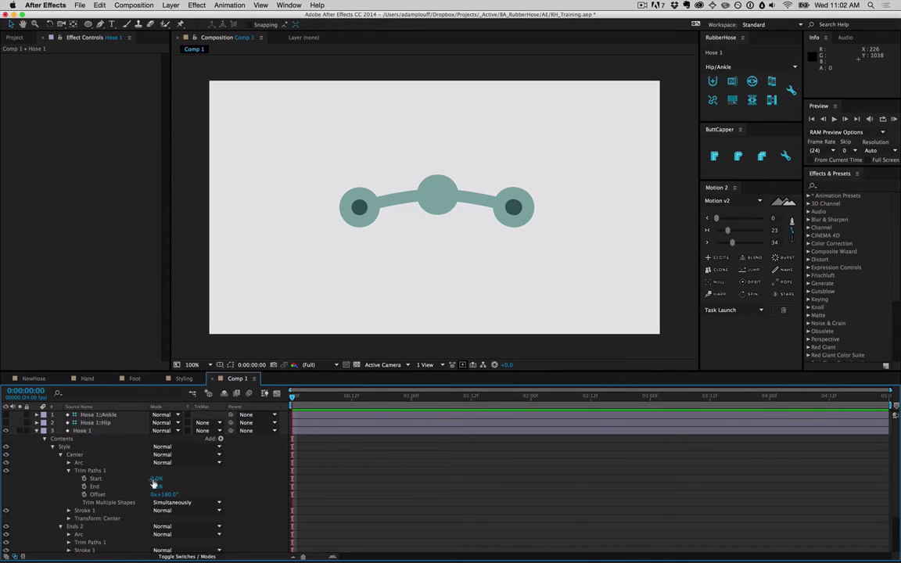
pyautogui.moveTo(154, 487); pyautogui.dragTo(150, 487)
pyautogui.click(222, 490)
# - Show the ankle and hip controllers and reposition both to test how the joint circles follow the bending hose
pyautogui.moveTo(5, 423); pyautogui.dragTo(6, 416)
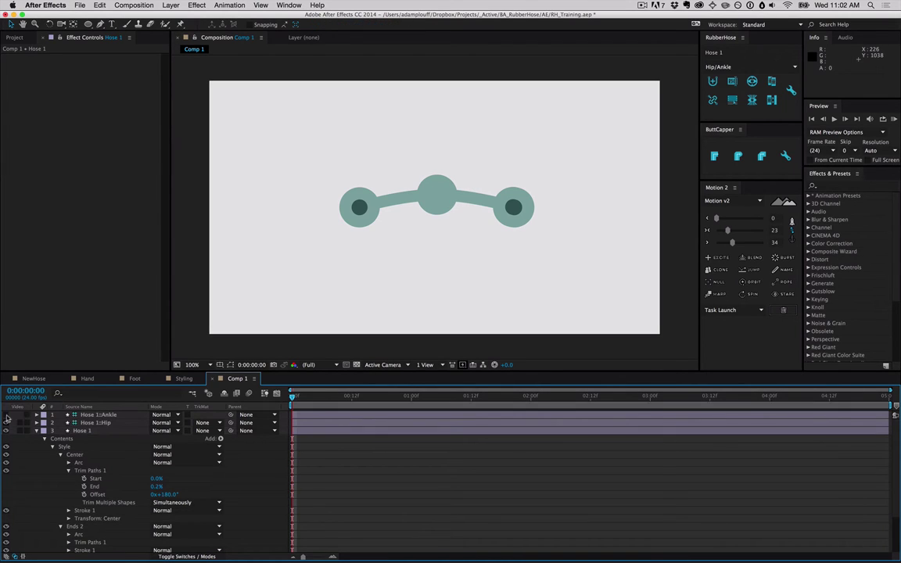
pyautogui.moveTo(497, 206); pyautogui.dragTo(419, 207)
pyautogui.moveTo(359, 208); pyautogui.dragTo(346, 241)
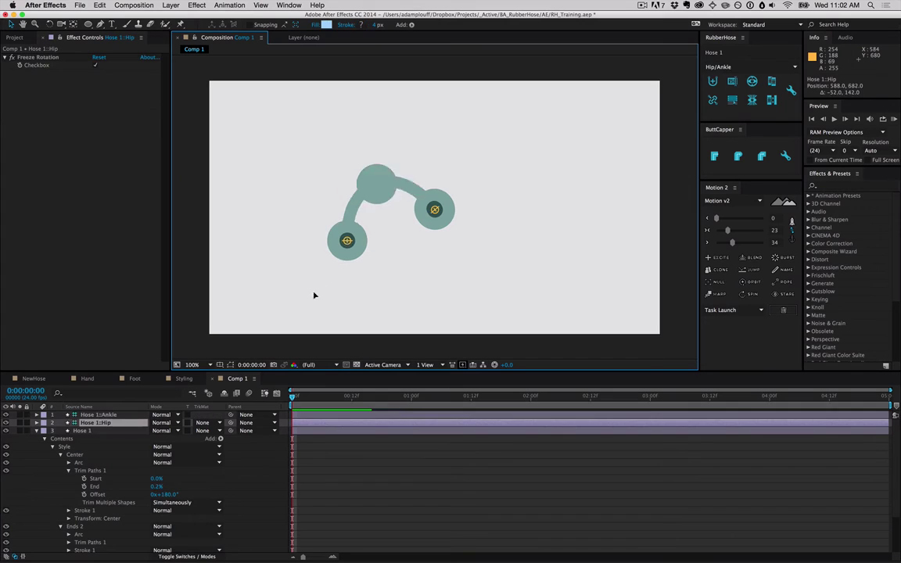
pyautogui.moveTo(314, 295); pyautogui.dragTo(379, 212)
pyautogui.moveTo(437, 206); pyautogui.dragTo(513, 166)
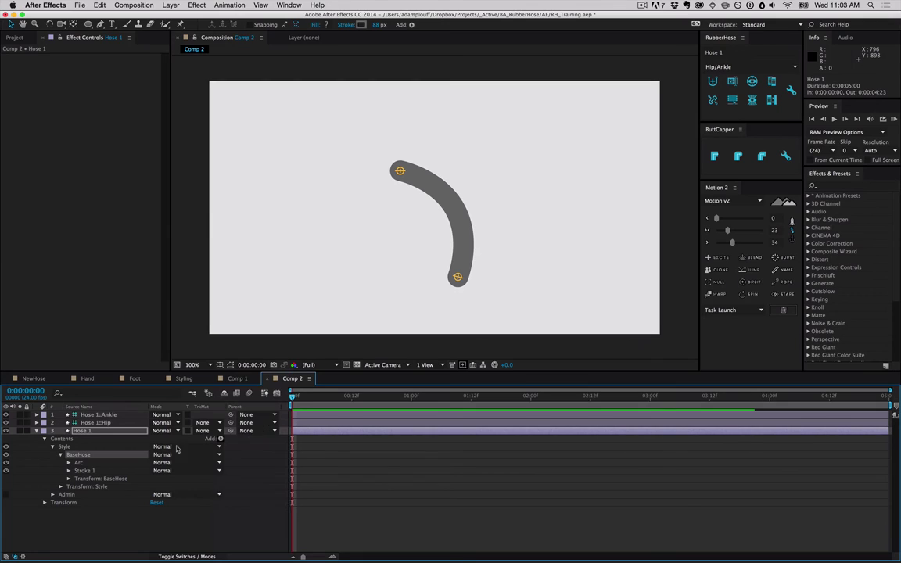
# - In Comp 2, give BaseHose a red fill with Stroke 1 hidden, and move the ankle controller to about 920, 682
pyautogui.click(6, 478)
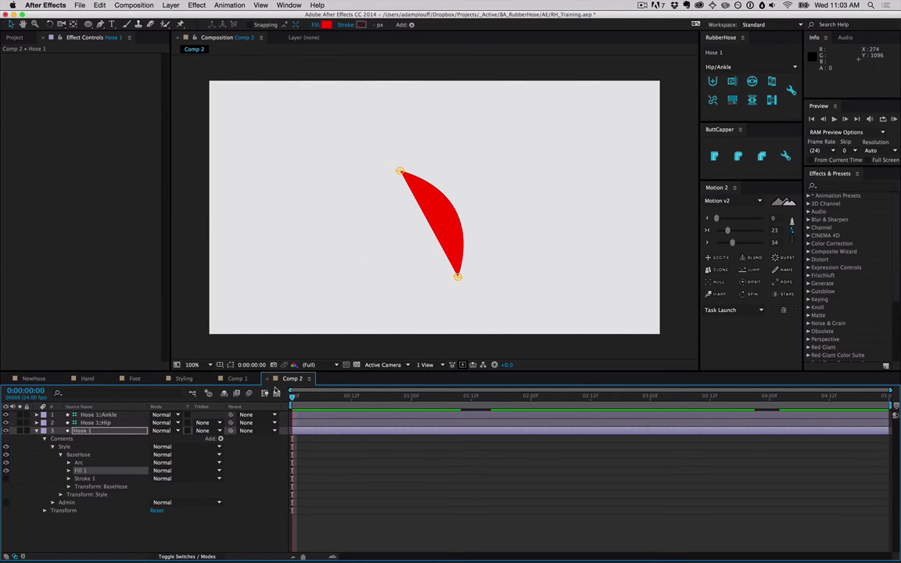
pyautogui.moveTo(460, 277)
pyautogui.mouseDown()
pyautogui.moveTo(416, 231)
pyautogui.moveTo(441, 265)
pyautogui.moveTo(423, 242)
pyautogui.mouseUp()
# - Set the hose's Bend Radius to 0% and Hose Length to 1258, and reposition the ankle and hip controllers
pyautogui.click(99, 74)
pyautogui.write('00')
pyautogui.press('Return')
pyautogui.moveTo(98, 65); pyautogui.dragTo(129, 65)
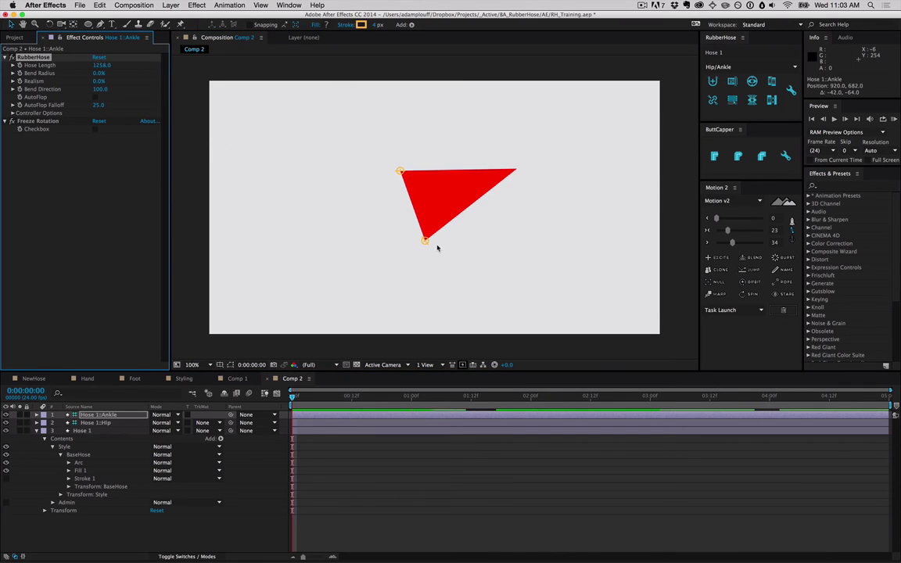
pyautogui.moveTo(437, 246); pyautogui.dragTo(464, 274)
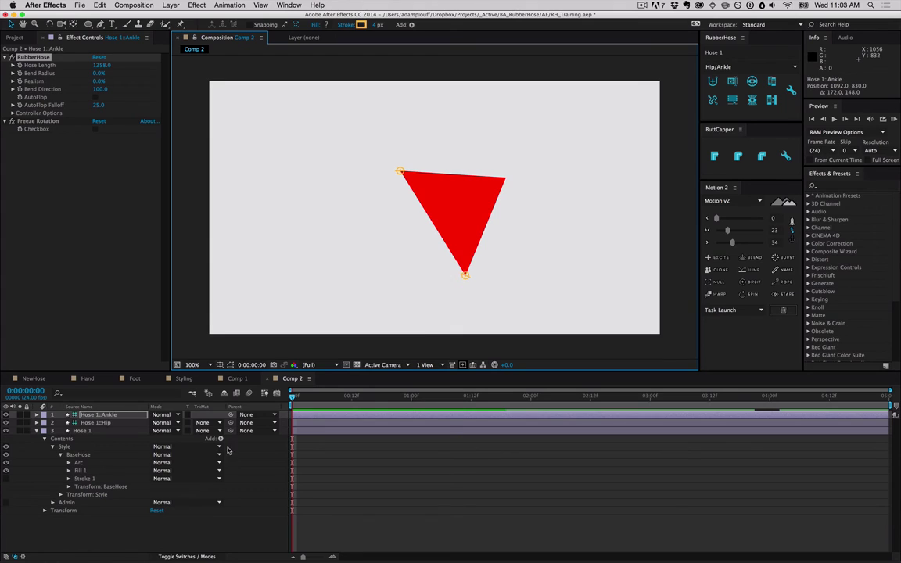
pyautogui.moveTo(408, 173); pyautogui.dragTo(342, 215)
# - Add Offset Paths to the BaseHose group and set its Amount to 63
pyautogui.click(78, 454)
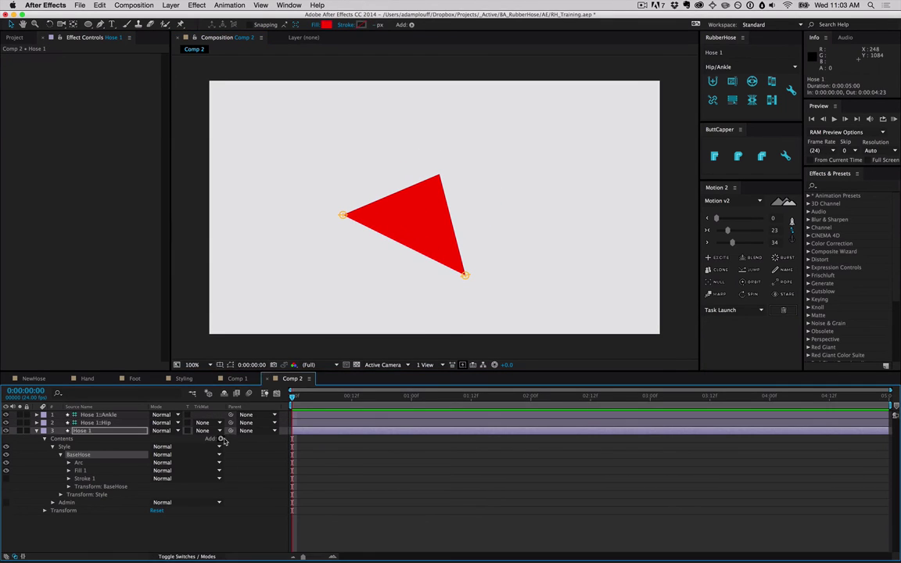
pyautogui.click(221, 439)
pyautogui.click(234, 481)
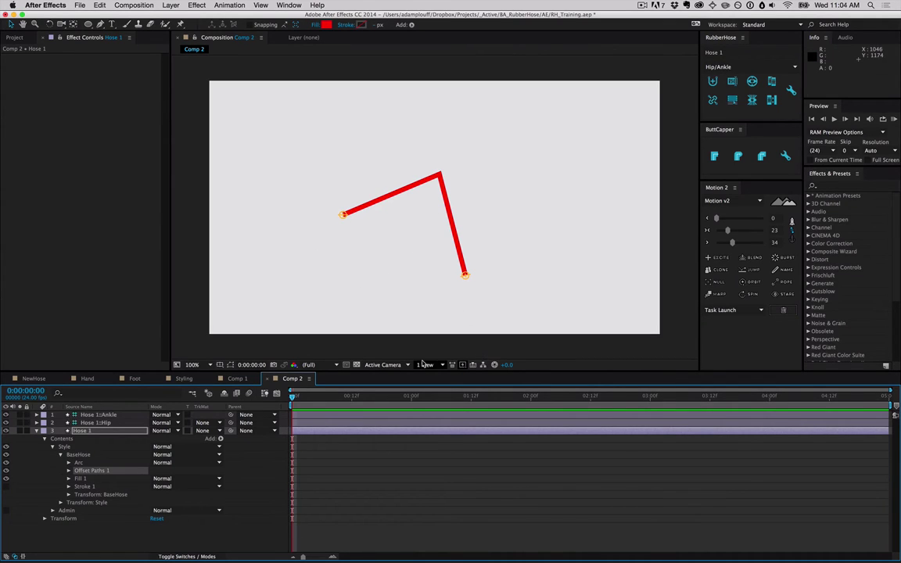
pyautogui.click(69, 471)
pyautogui.moveTo(158, 479); pyautogui.dragTo(179, 474)
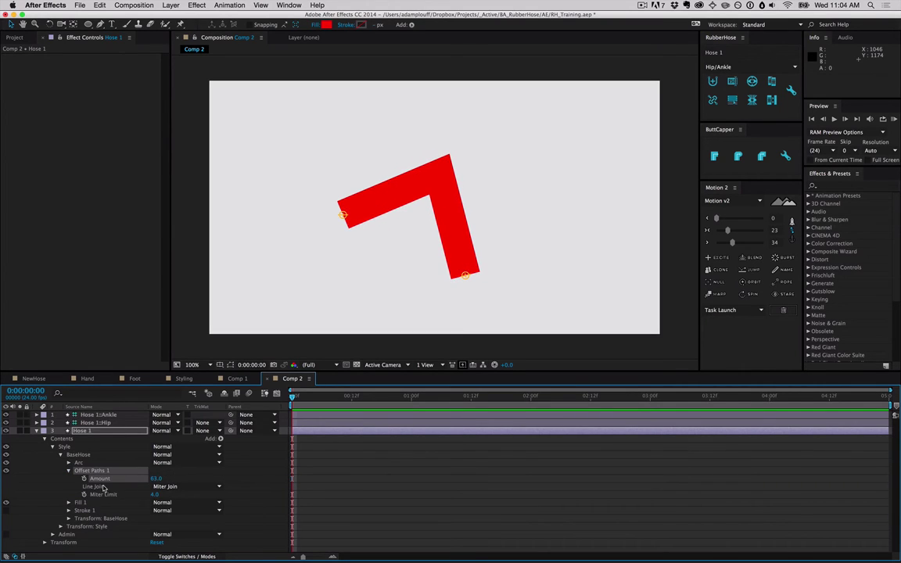
# - Hide Fill 1, show Stroke 1 and set the stroke width to 10 px to outline the offset limb
pyautogui.click(90, 504)
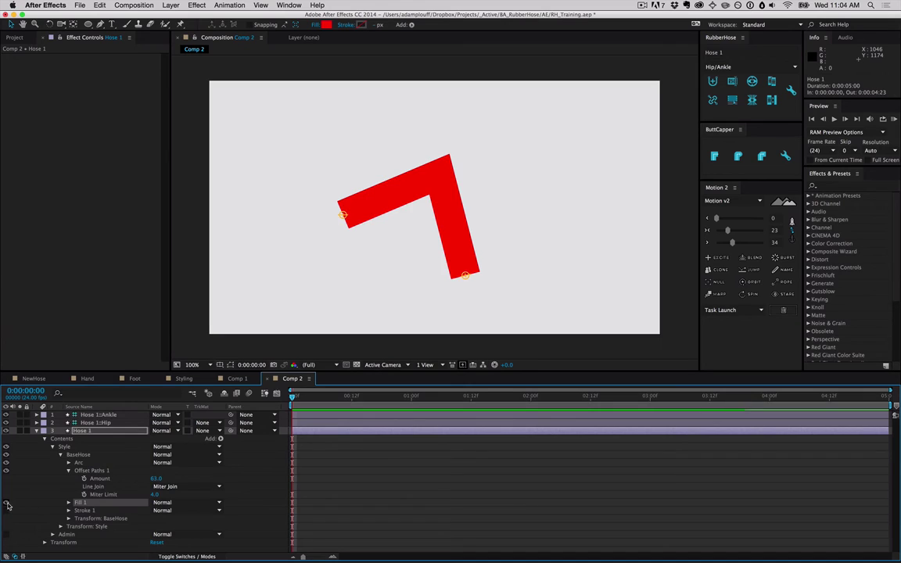
pyautogui.click(6, 503)
pyautogui.click(7, 510)
pyautogui.click(86, 513)
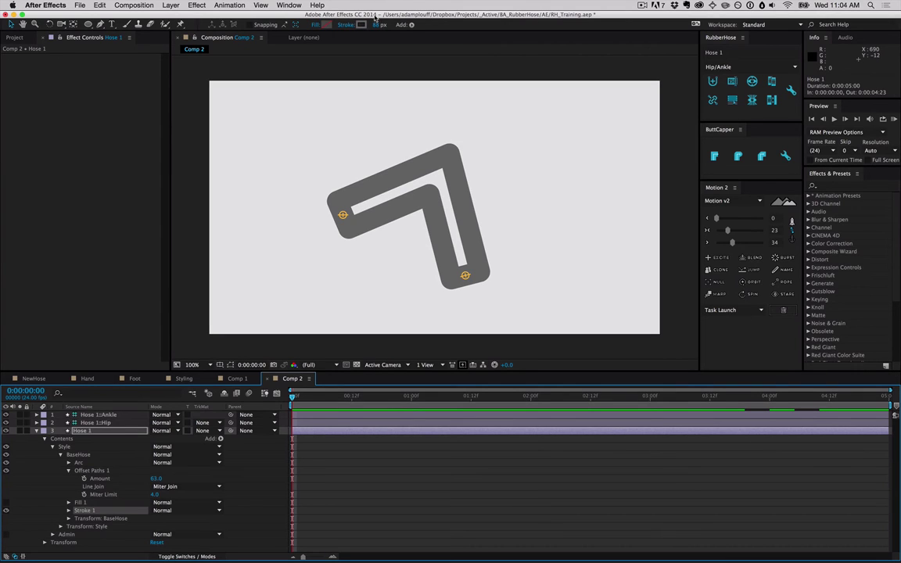
pyautogui.moveTo(379, 25)
pyautogui.mouseDown()
pyautogui.moveTo(336, 28)
pyautogui.moveTo(345, 33)
pyautogui.mouseUp()
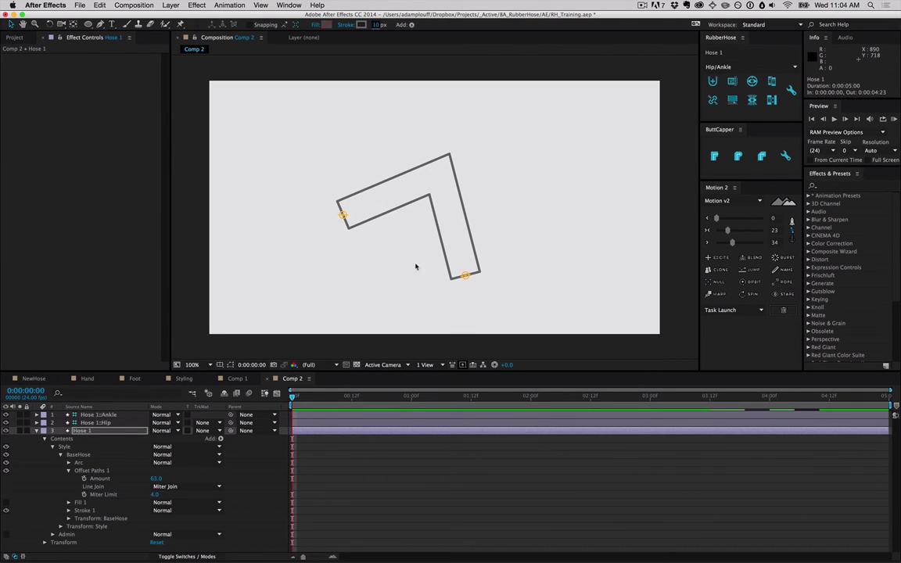
# - Move the ankle to about 1090, 856 and the hip to about 888, 210, and show Fill 1 with Stroke 1 ordered above it
pyautogui.moveTo(466, 275)
pyautogui.mouseDown()
pyautogui.moveTo(599, 278)
pyautogui.moveTo(461, 280)
pyautogui.mouseUp()
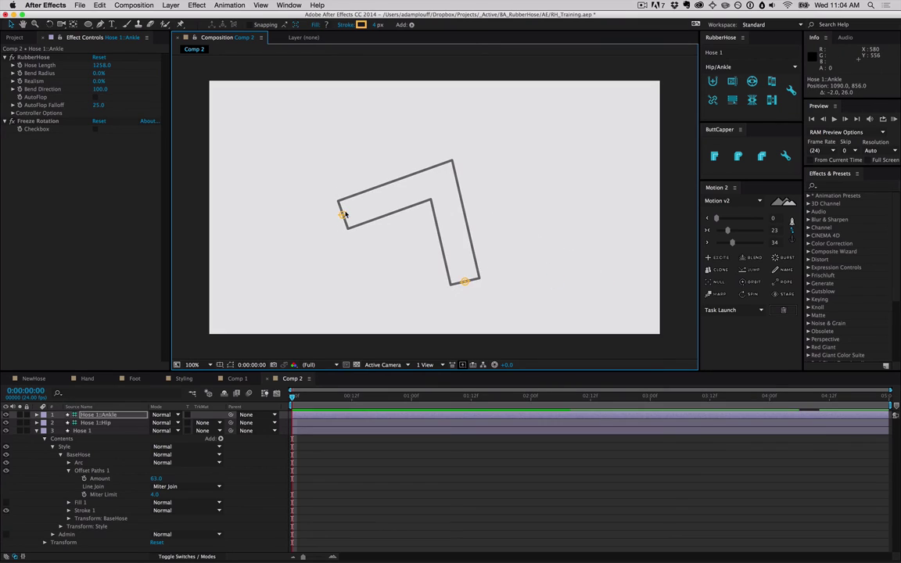
pyautogui.moveTo(343, 215); pyautogui.dragTo(417, 130)
pyautogui.click(5, 502)
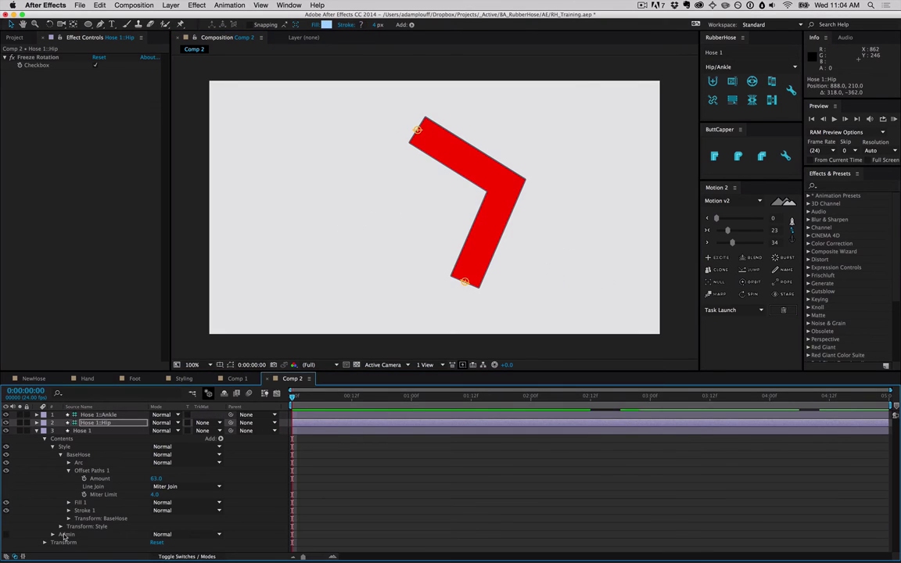
pyautogui.moveTo(85, 510); pyautogui.dragTo(84, 500)
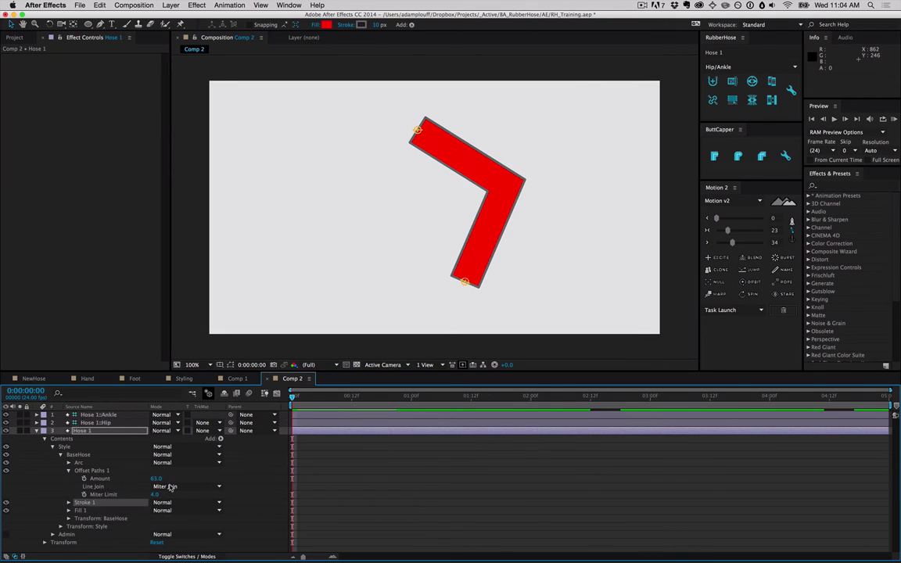
# - Add Trim Paths to the BaseHose group, order it above Offset Paths and adjust its End value
pyautogui.click(222, 439)
pyautogui.click(234, 513)
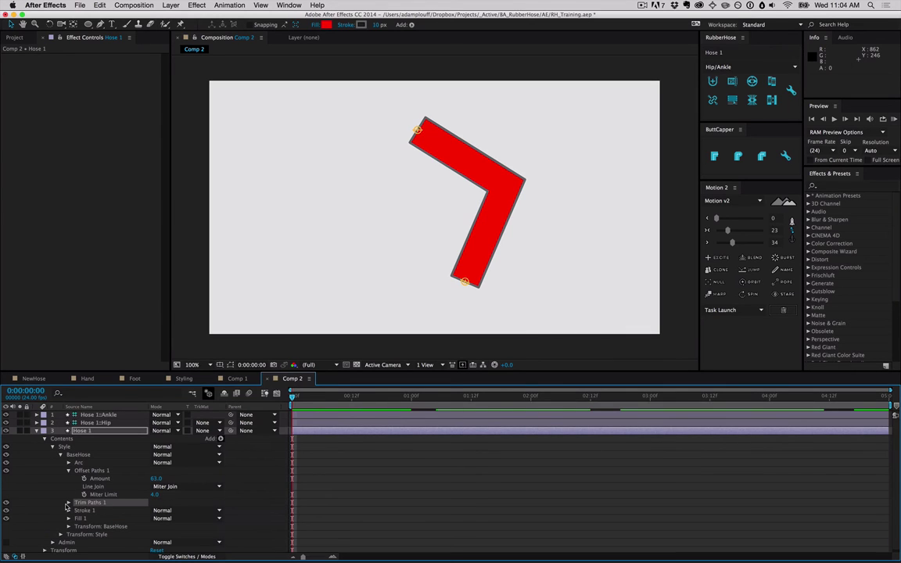
pyautogui.moveTo(88, 476); pyautogui.dragTo(66, 470)
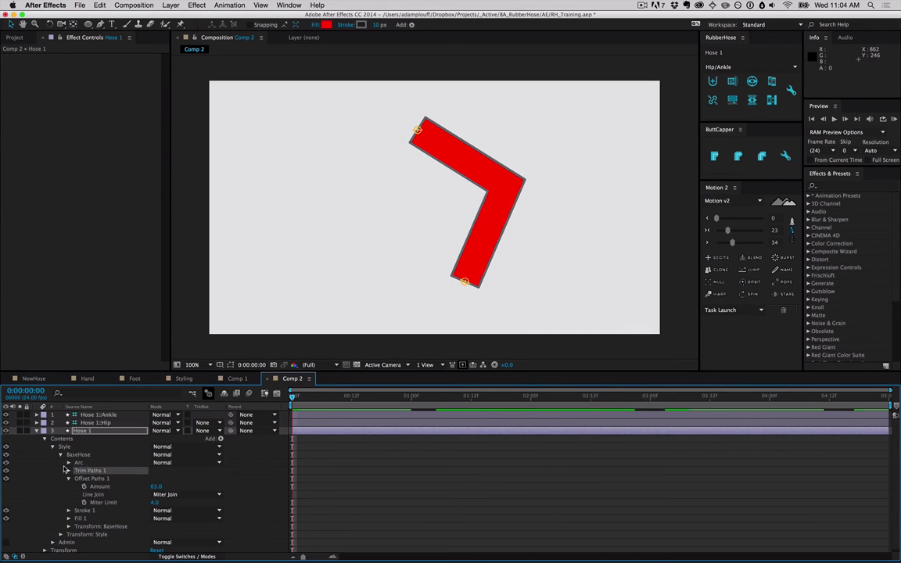
pyautogui.click(68, 472)
pyautogui.moveTo(156, 485)
pyautogui.mouseDown()
pyautogui.moveTo(145, 486)
pyautogui.moveTo(154, 483)
pyautogui.mouseUp()
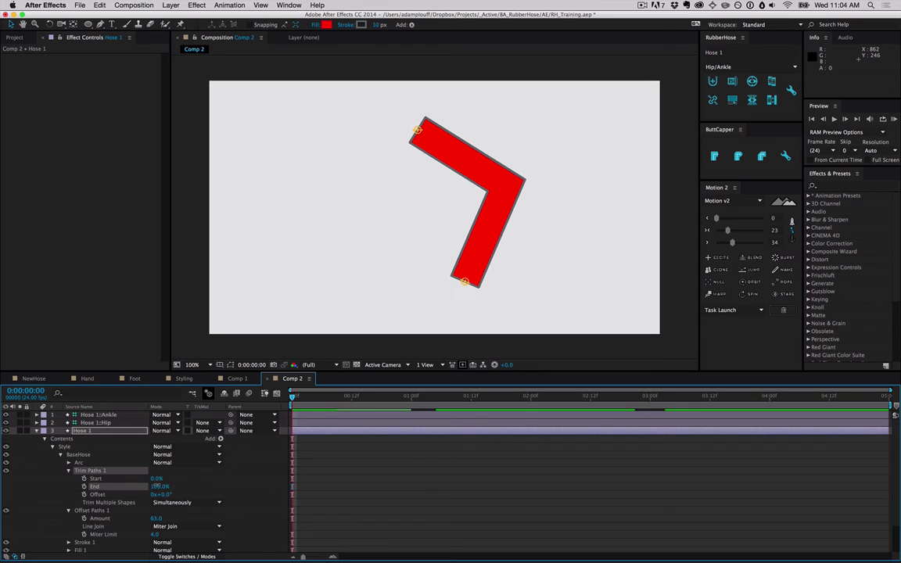
# - Move Trim Paths 1 below Offset Paths 1, with Start set to 9% and End to 90%
pyautogui.moveTo(84, 480); pyautogui.dragTo(87, 503)
pyautogui.moveTo(86, 538); pyautogui.dragTo(87, 542)
pyautogui.moveTo(159, 518)
pyautogui.mouseDown()
pyautogui.moveTo(144, 516)
pyautogui.moveTo(160, 510)
pyautogui.mouseUp()
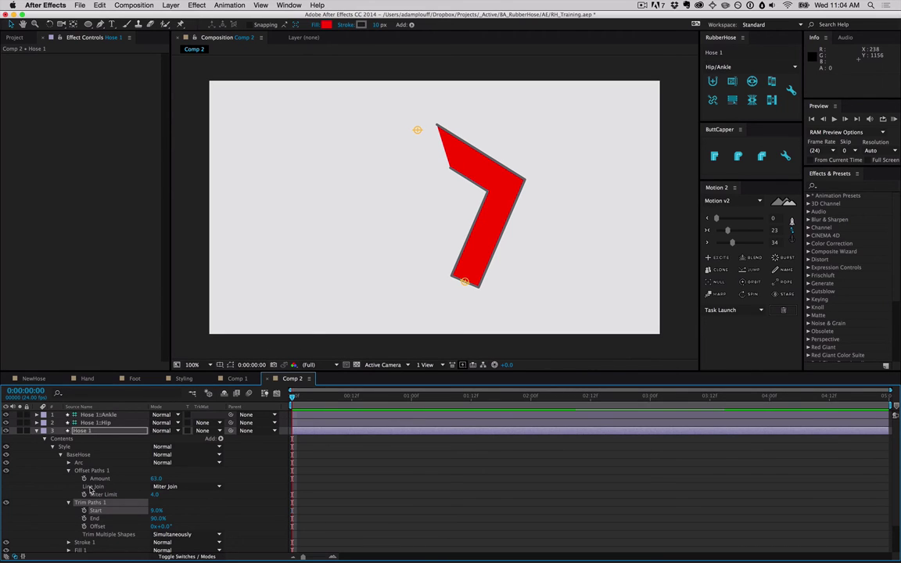
# - Toggle Stroke 1 off and on, and hide Fill 1 to leave only the trimmed outline of the limb
pyautogui.scroll(-2, 92, 490)
pyautogui.click(5, 507)
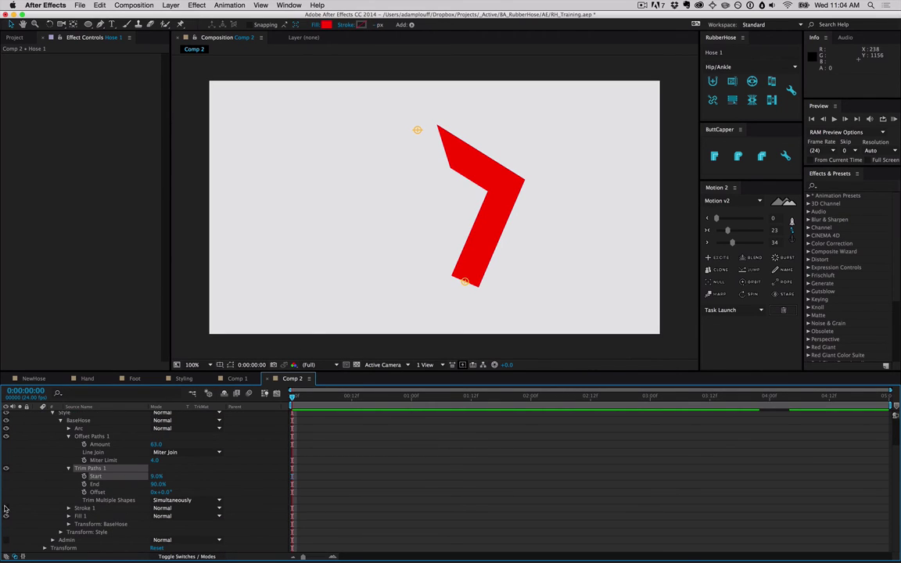
pyautogui.click(5, 508)
pyautogui.click(6, 516)
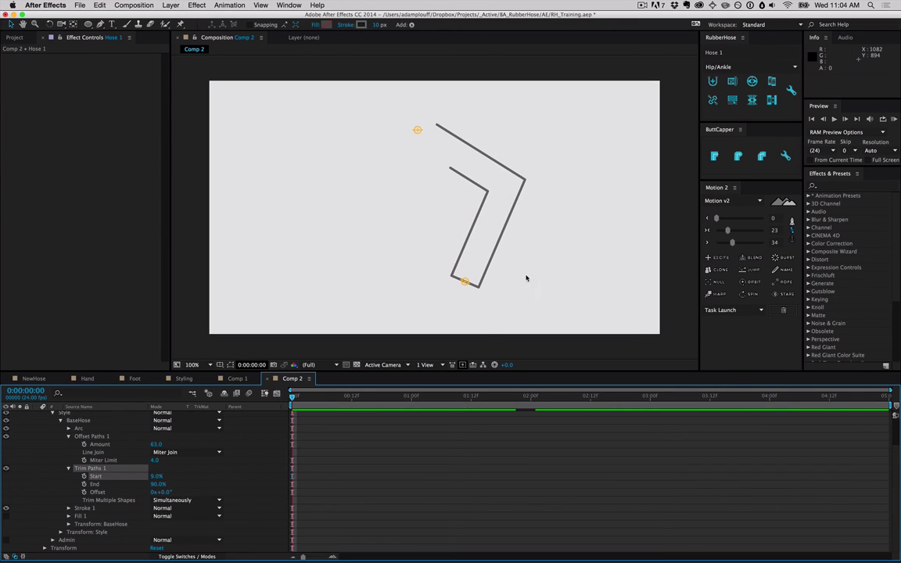
# - Set the Bend Radius of the Hose 1::Ankle controller to 100%
pyautogui.scroll(2, 117, 449)
pyautogui.click(98, 415)
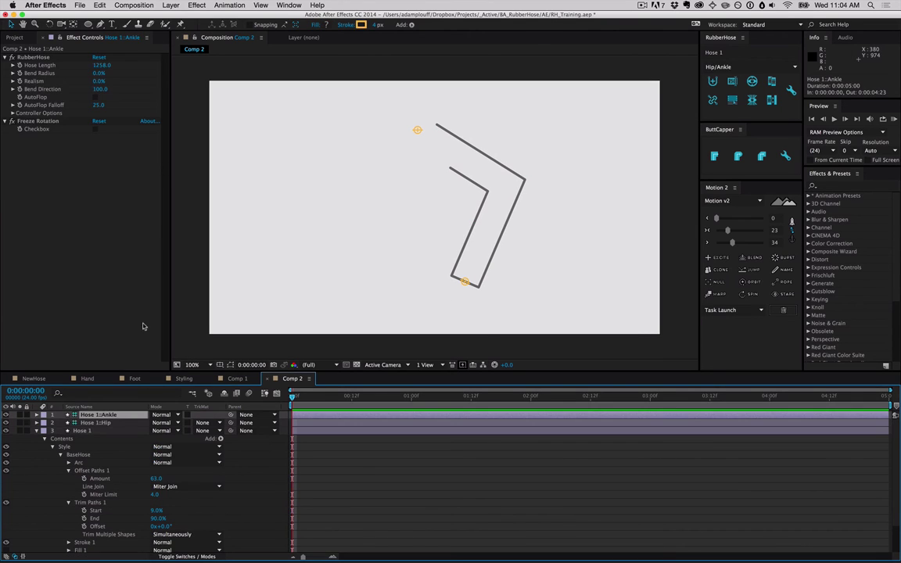
pyautogui.click(99, 72)
pyautogui.write('100')
pyautogui.press('Return')
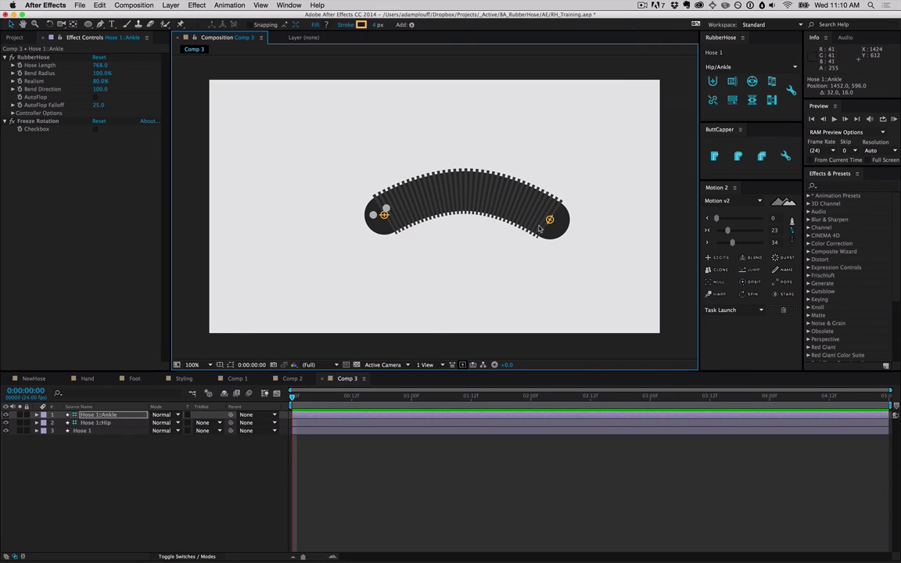
# - In Comp 3, move the ribbed hose's ankle to 1400, 592 and shift its hip farther left
pyautogui.moveTo(550, 219); pyautogui.dragTo(538, 218)
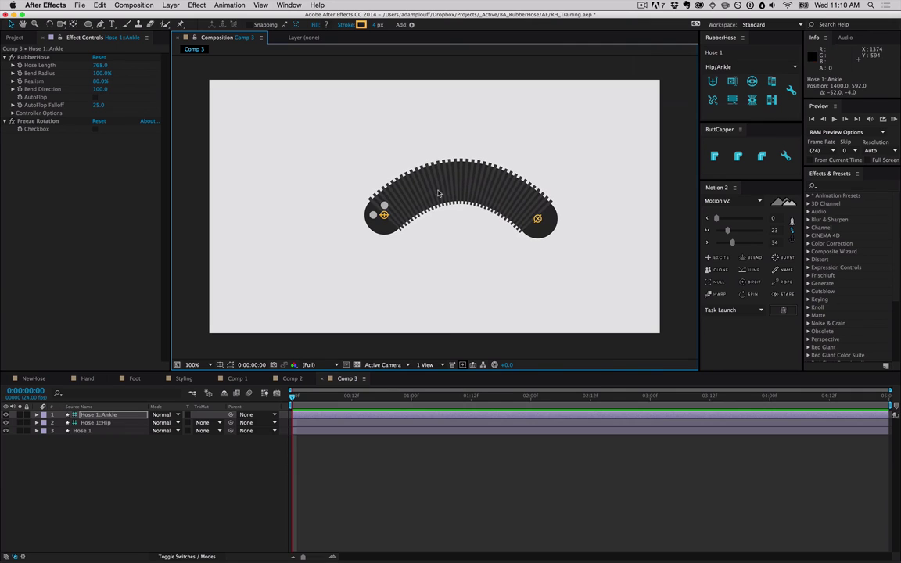
pyautogui.click(380, 216)
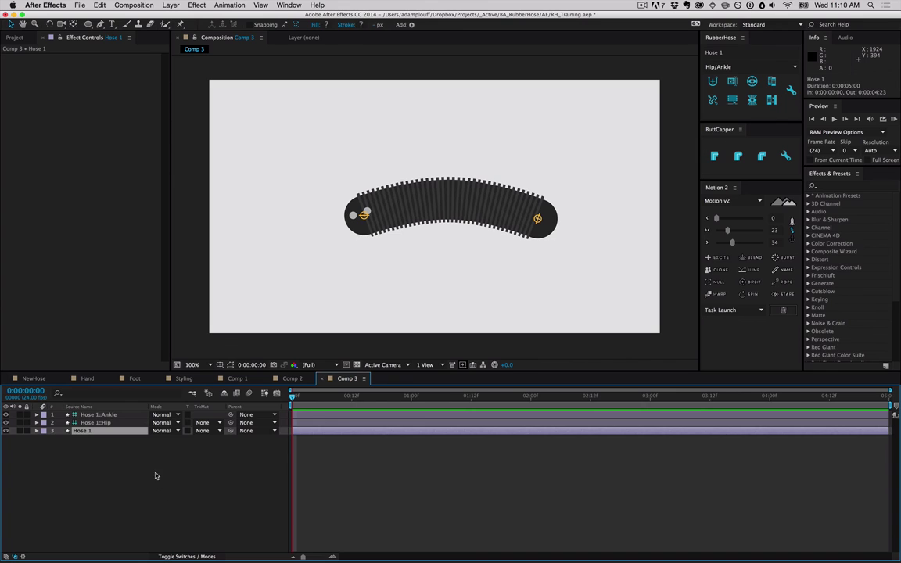
pyautogui.click(156, 474)
# - Apply Comp 3's ribbed hose style to Hose 1 in Comp 1, and move its ankle to 1312, 546 and its hip to 644, 552
pyautogui.click(111, 432)
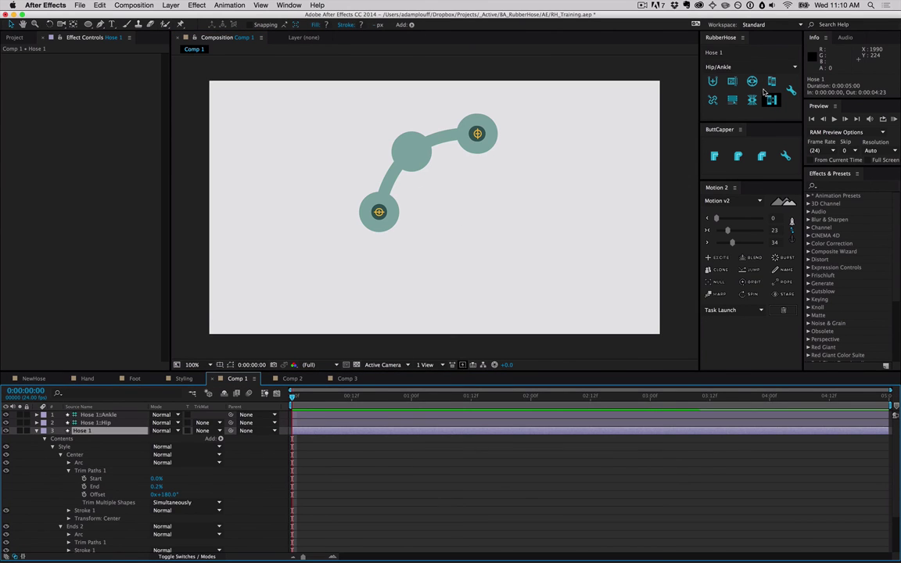
pyautogui.click(772, 99)
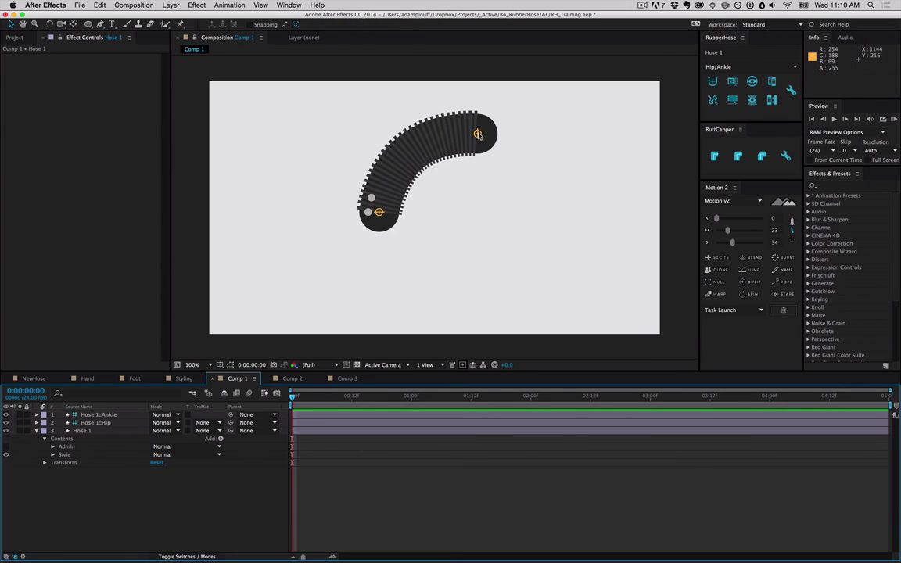
pyautogui.moveTo(478, 133); pyautogui.dragTo(517, 209)
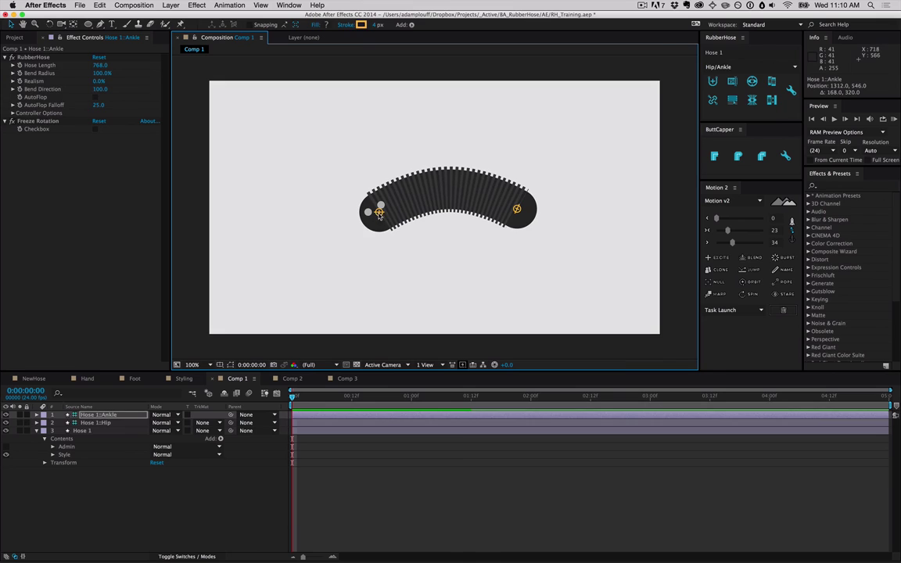
pyautogui.moveTo(379, 213); pyautogui.dragTo(360, 212)
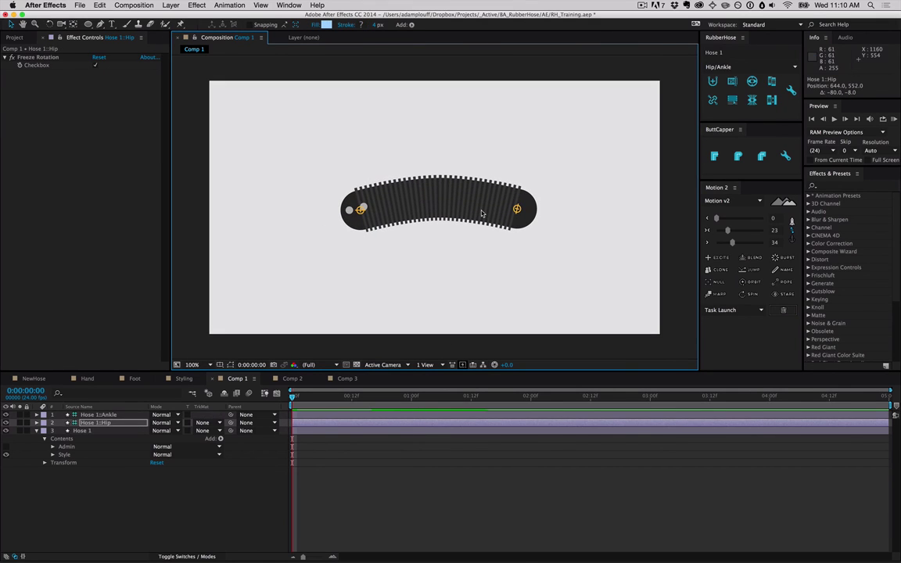